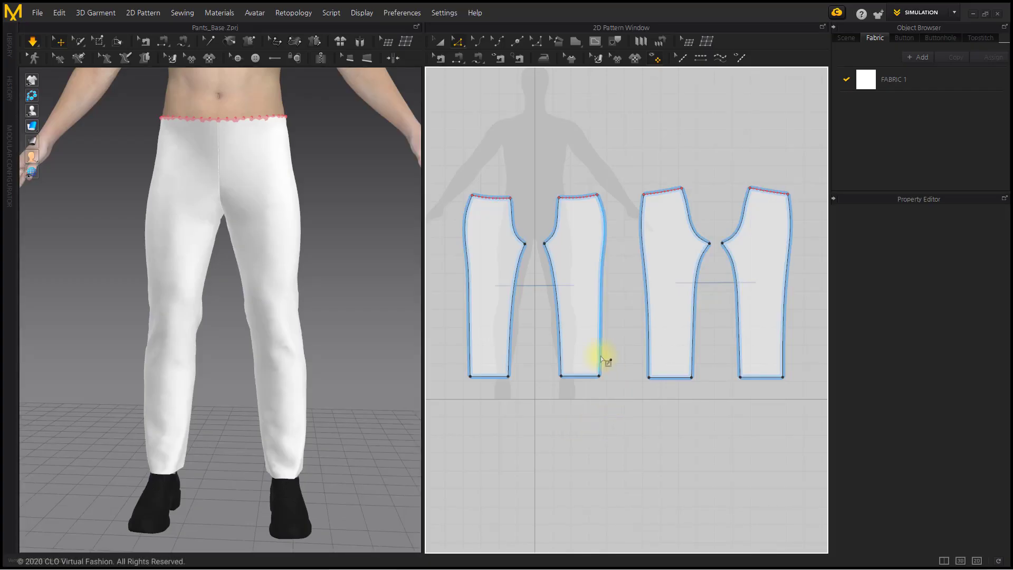
Draw a vertical internal line about 993 mm long down the middle of the front pants panel, from waist to hem.
{"action": "scroll", "coordinate": [600, 370], "scroll_direction": "up", "scroll_amount": 3}
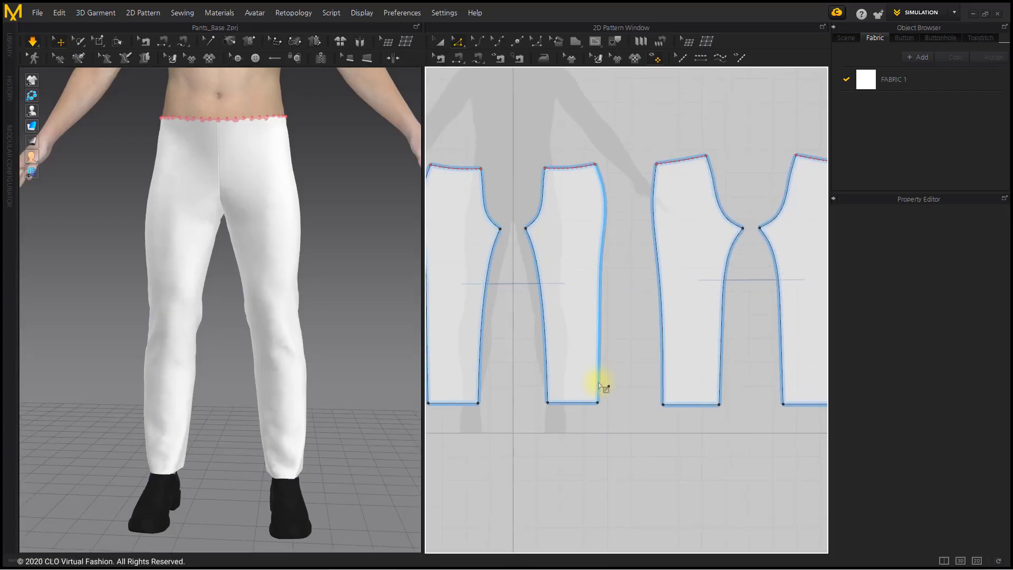
{"action": "left_click", "coordinate": [596, 40]}
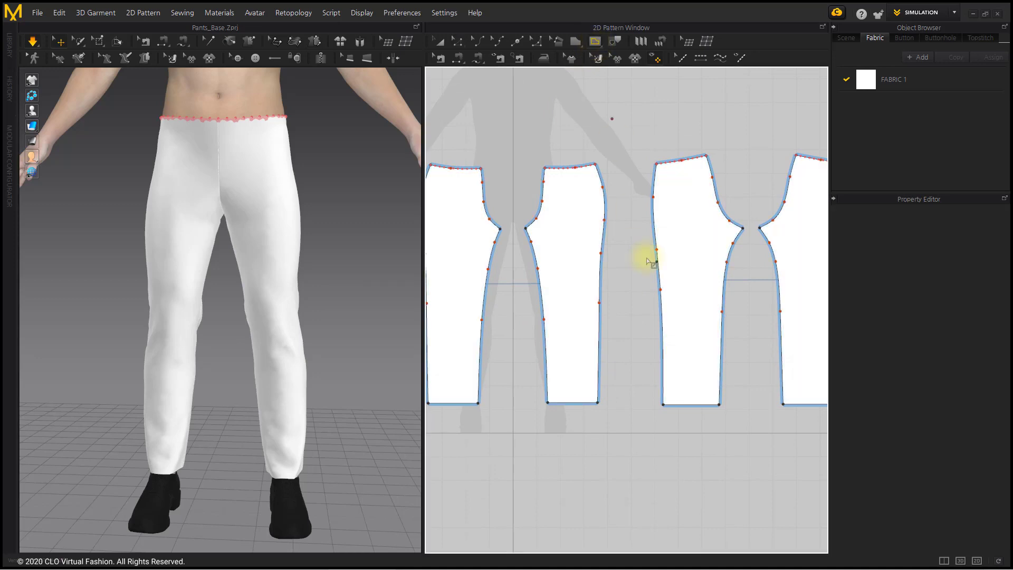
{"action": "scroll", "coordinate": [634, 261], "scroll_direction": "up", "scroll_amount": 2}
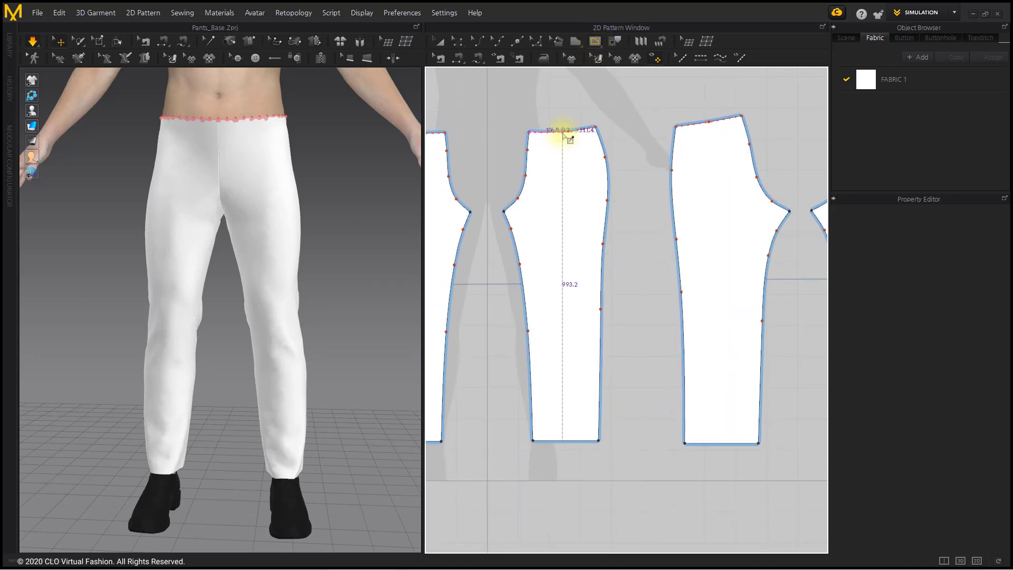
{"action": "left_click", "coordinate": [563, 133]}
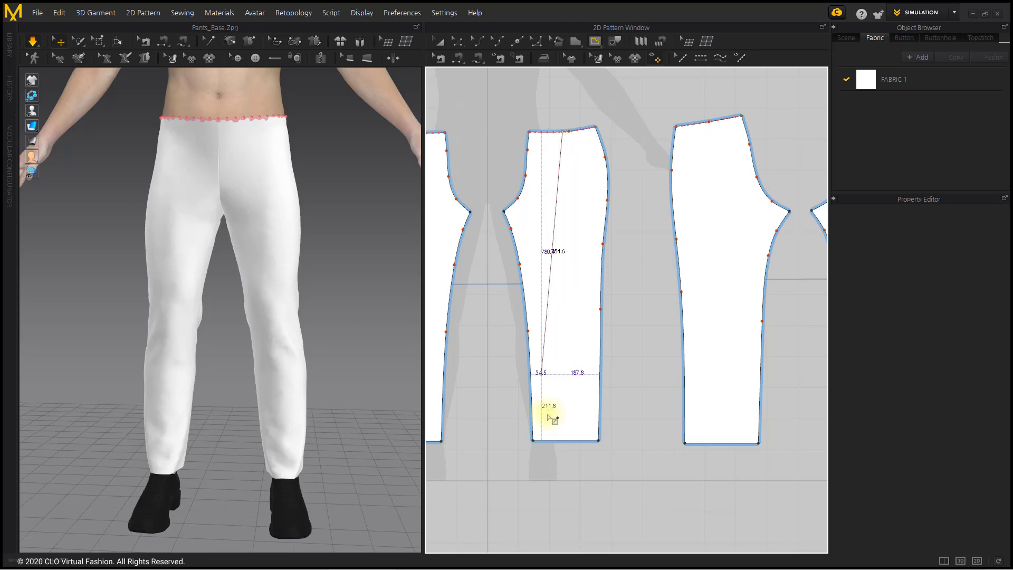
{"action": "double_click", "coordinate": [563, 443]}
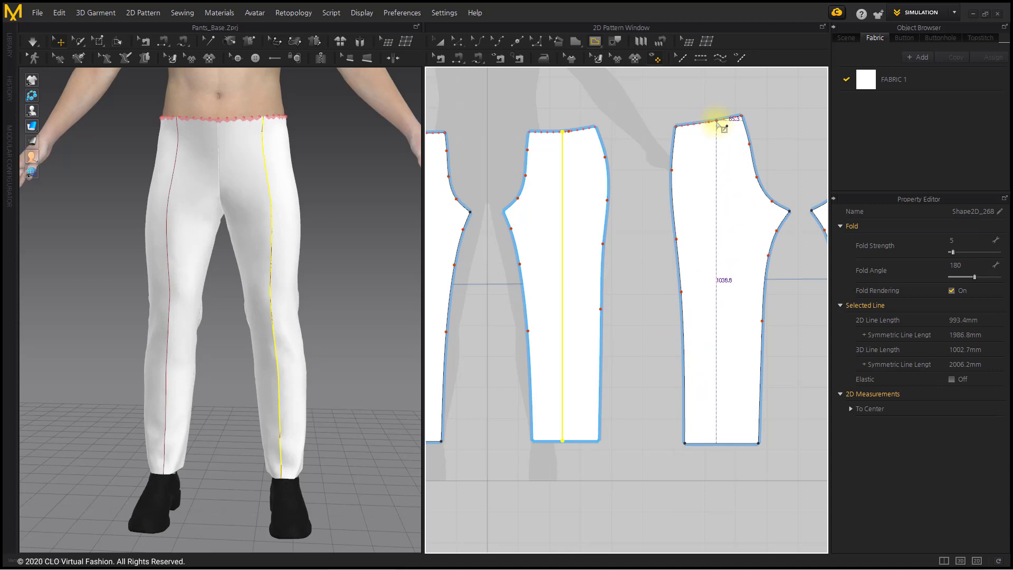
Draw a vertical internal line about 1039 mm long from waist to hem on the back panel and shift it slightly toward the inseam.
{"action": "left_click", "coordinate": [718, 122]}
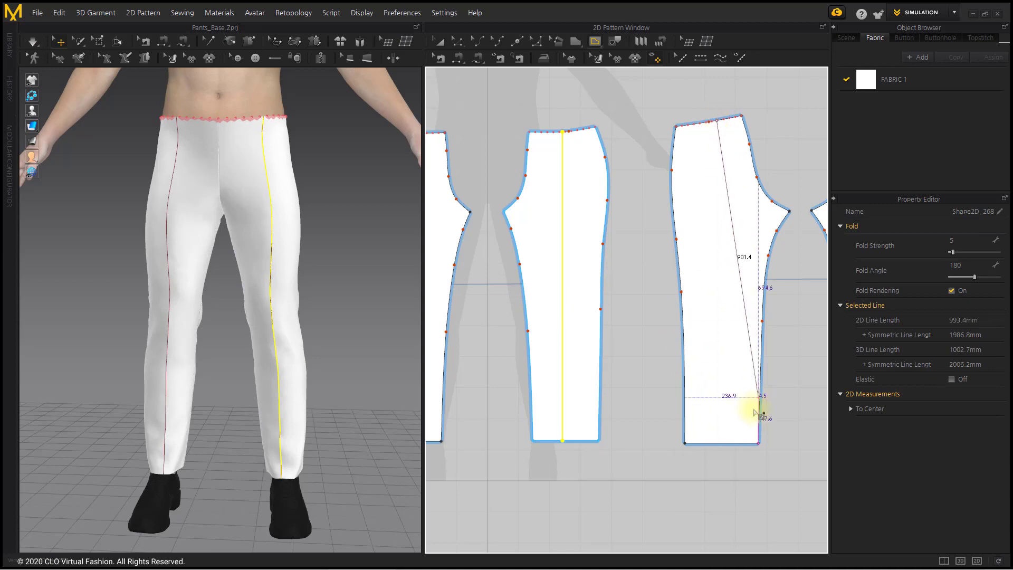
{"action": "left_click", "coordinate": [720, 445]}
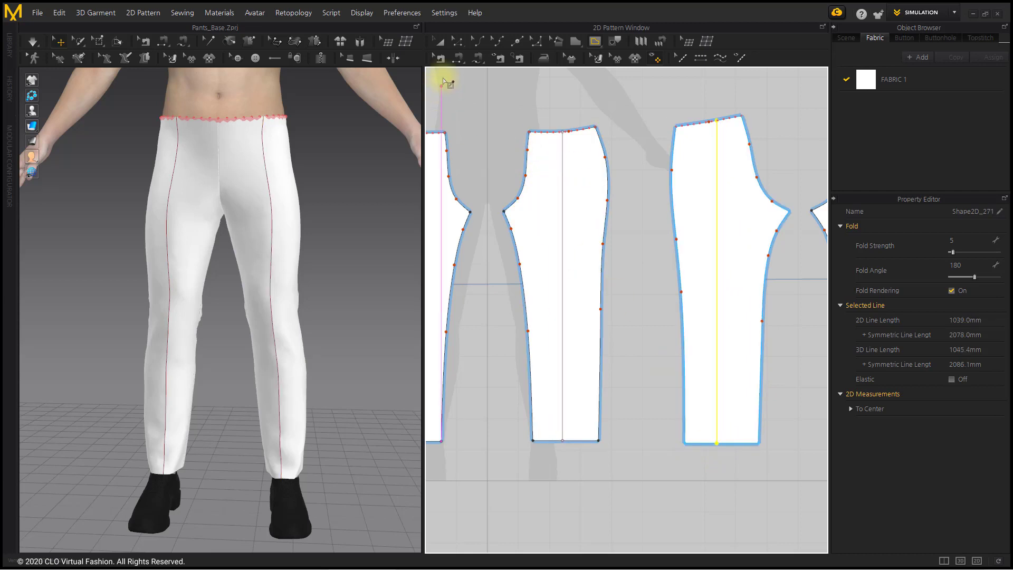
{"action": "left_click", "coordinate": [458, 41]}
{"action": "left_click", "coordinate": [628, 233]}
{"action": "middle_click_drag", "start_coordinate": [633, 235], "coordinate": [613, 237]}
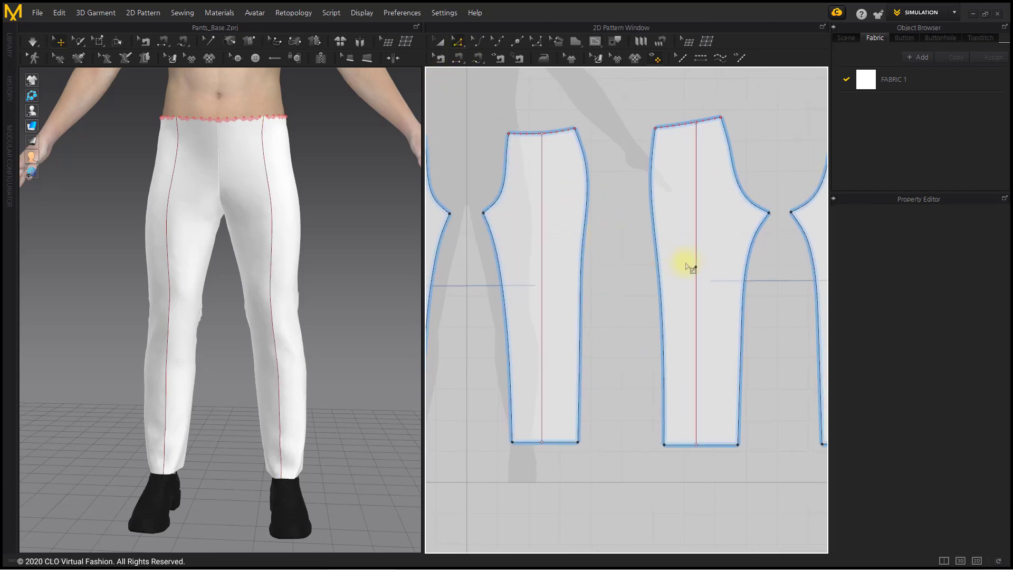
{"action": "left_click_drag", "start_coordinate": [697, 258], "coordinate": [700, 259]}
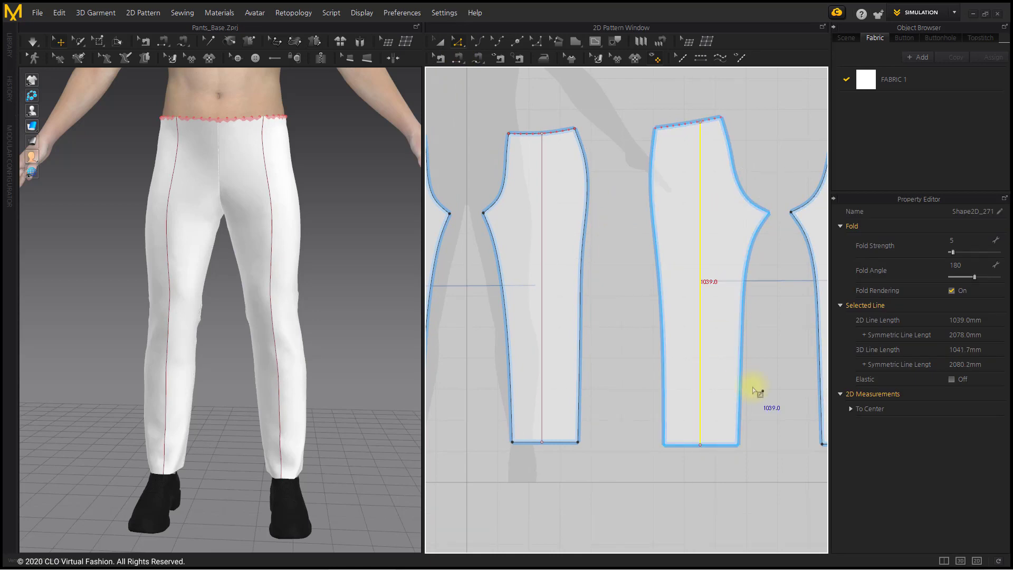
{"action": "left_click", "coordinate": [612, 430]}
Narrow the back panel's hem to about 192 mm by moving both hem corners inward.
{"action": "middle_click_drag", "start_coordinate": [612, 430], "coordinate": [606, 414]}
{"action": "scroll", "coordinate": [606, 414], "scroll_direction": "up", "scroll_amount": 1}
{"action": "left_click", "coordinate": [740, 431]}
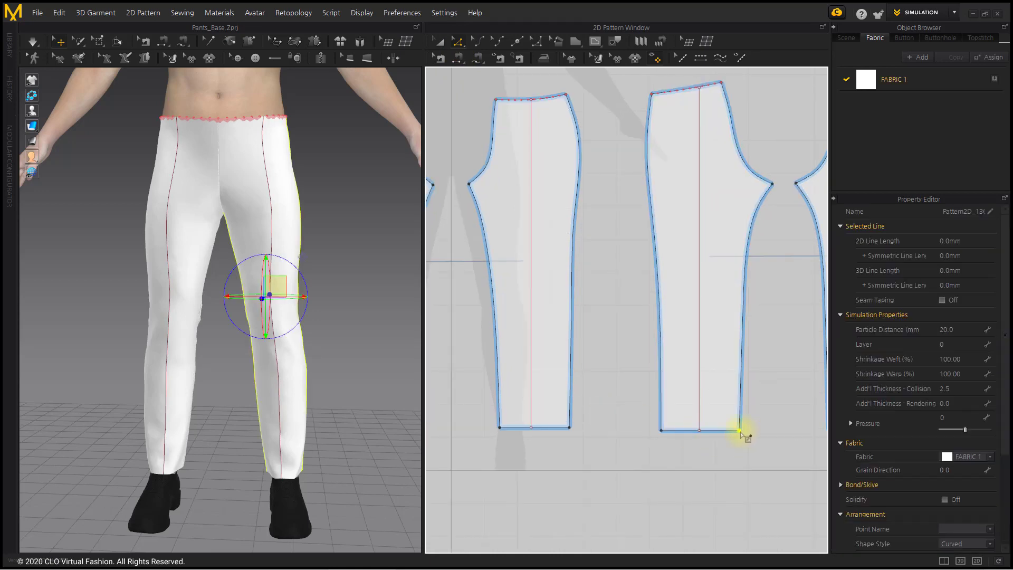
{"action": "left_click_drag", "start_coordinate": [741, 430], "coordinate": [732, 430]}
{"action": "left_click_drag", "start_coordinate": [665, 432], "coordinate": [668, 432]}
{"action": "left_click", "coordinate": [495, 447]}
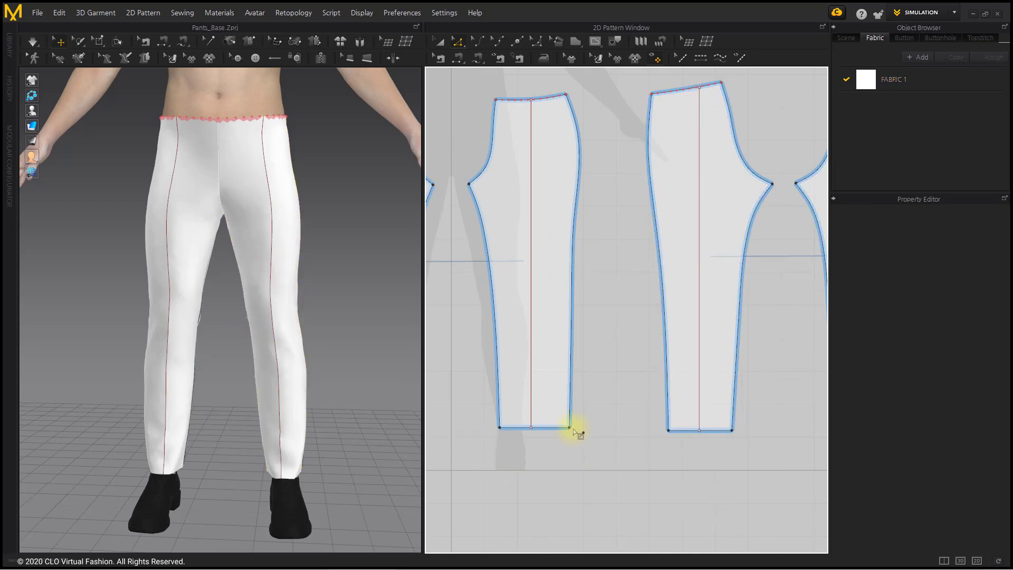
Narrow the front panel's hem to about 171 mm by moving both hem corners inward.
{"action": "left_click_drag", "start_coordinate": [574, 428], "coordinate": [573, 455]}
{"action": "left_click", "coordinate": [572, 471]}
{"action": "left_click_drag", "start_coordinate": [501, 427], "coordinate": [571, 461]}
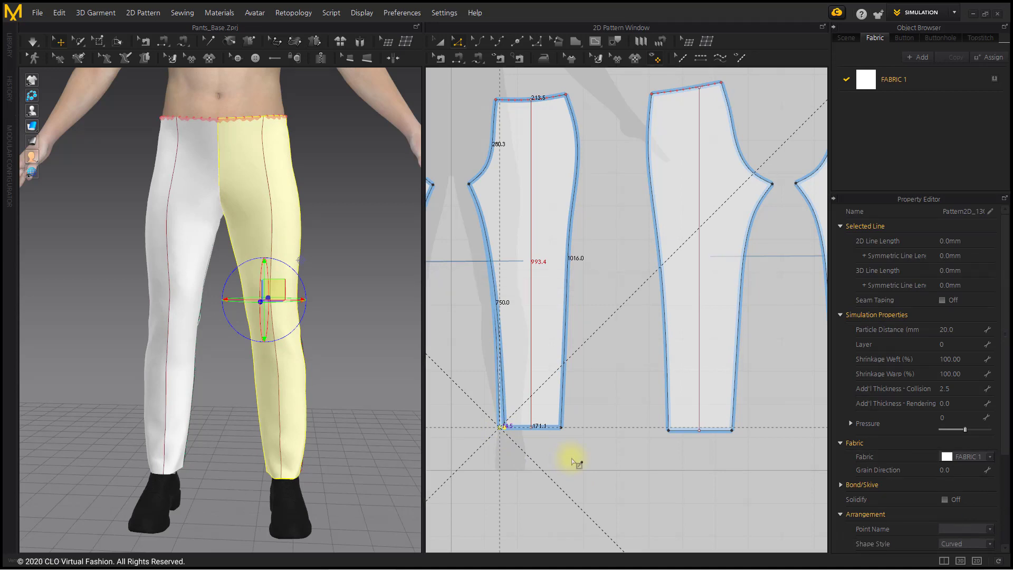
{"action": "left_click_drag", "start_coordinate": [573, 459], "coordinate": [572, 459]}
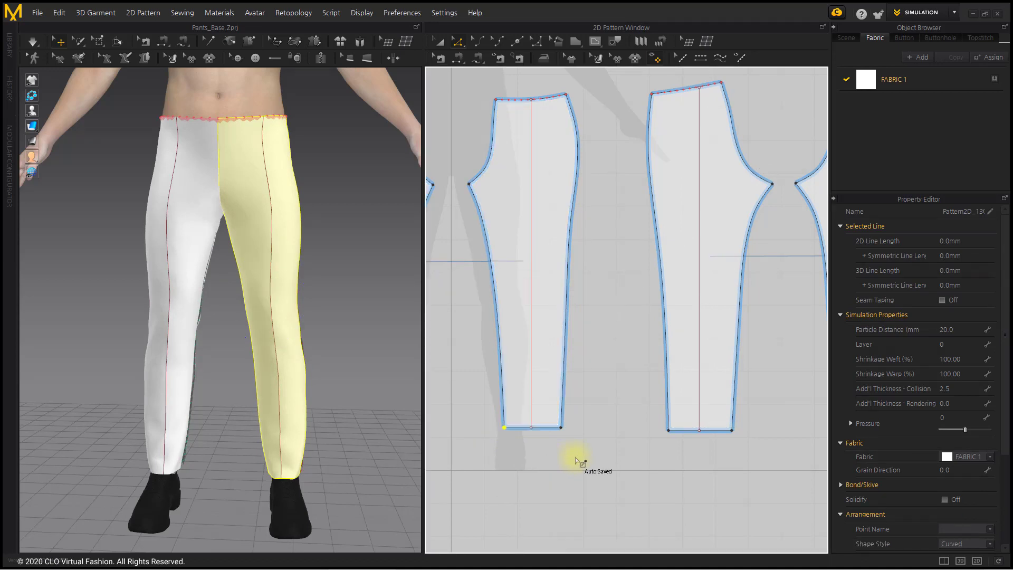
Make the garment translucent and simulate the narrowed pants on the avatar.
{"action": "middle_click_drag", "start_coordinate": [632, 296], "coordinate": [627, 323]}
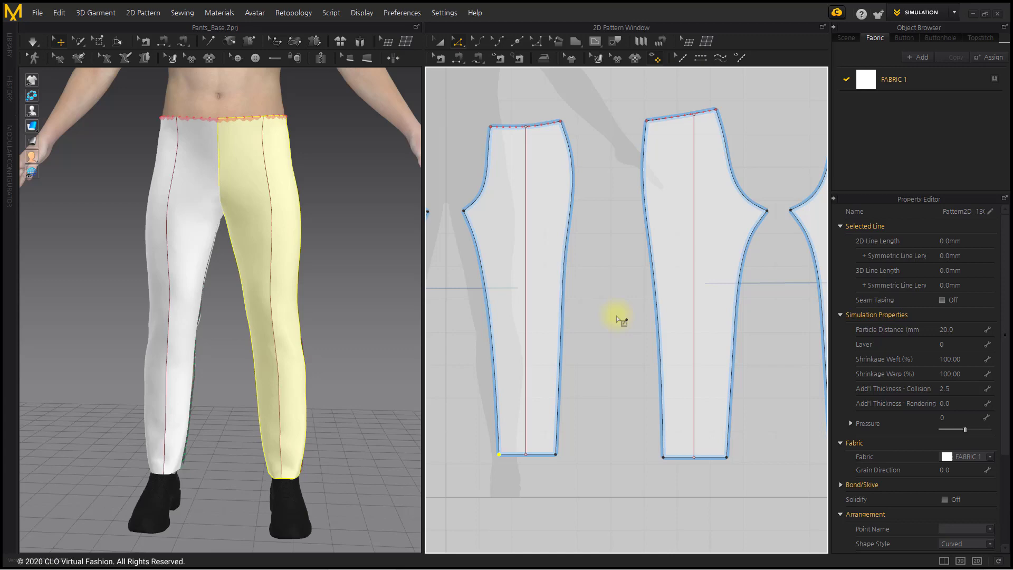
{"action": "left_click", "coordinate": [592, 242]}
{"action": "mouse_move", "coordinate": [34, 127]}
{"action": "left_click", "coordinate": [78, 126]}
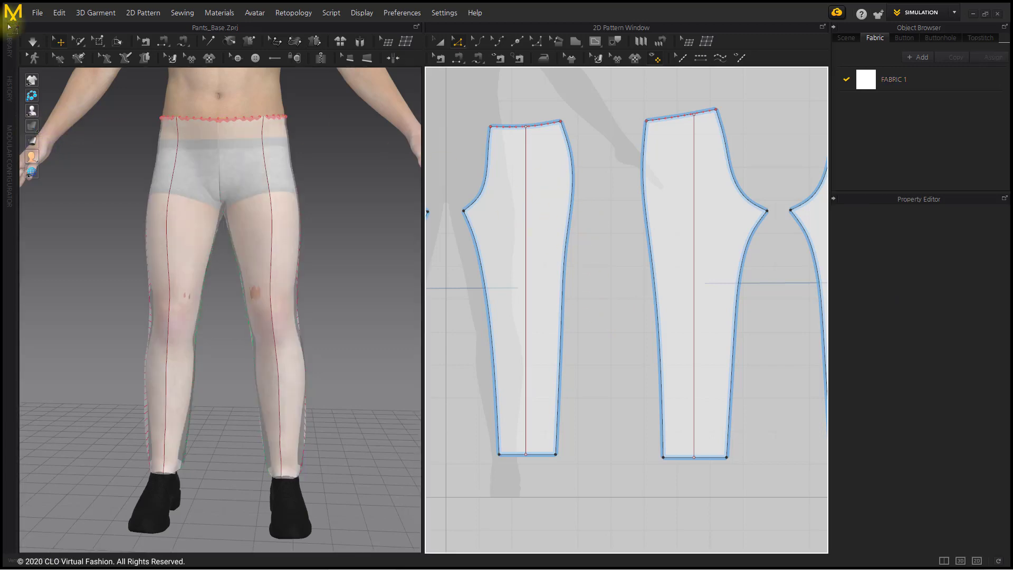
{"action": "left_click", "coordinate": [33, 41]}
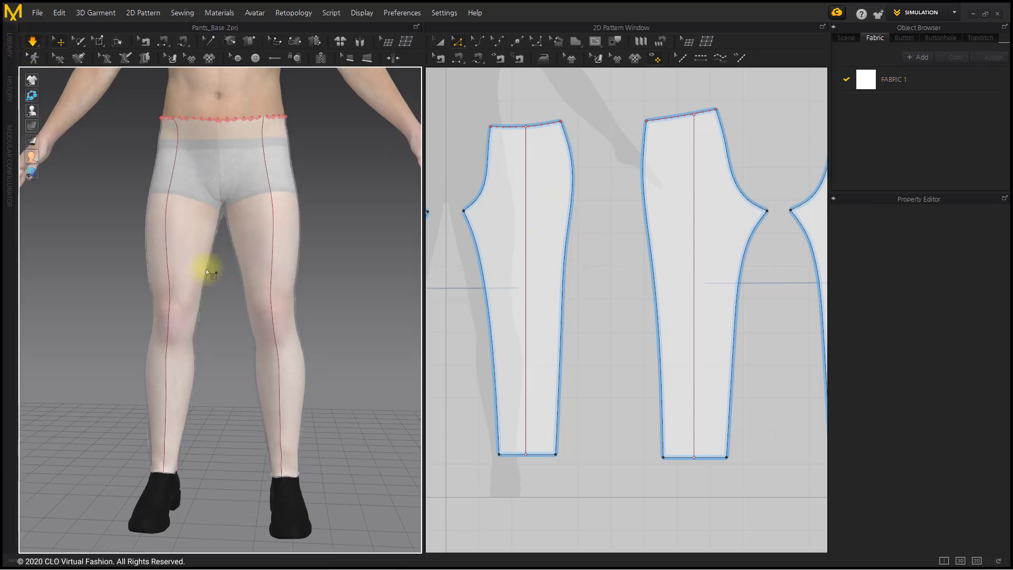
Return the garment to an opaque surface display and leave no pattern selected.
{"action": "mouse_move", "coordinate": [291, 277]}
{"action": "right_mouse_down"}
{"action": "mouse_move", "coordinate": [51, 287]}
{"action": "mouse_move", "coordinate": [307, 288]}
{"action": "mouse_move", "coordinate": [296, 290]}
{"action": "right_mouse_up"}
{"action": "mouse_move", "coordinate": [32, 126]}
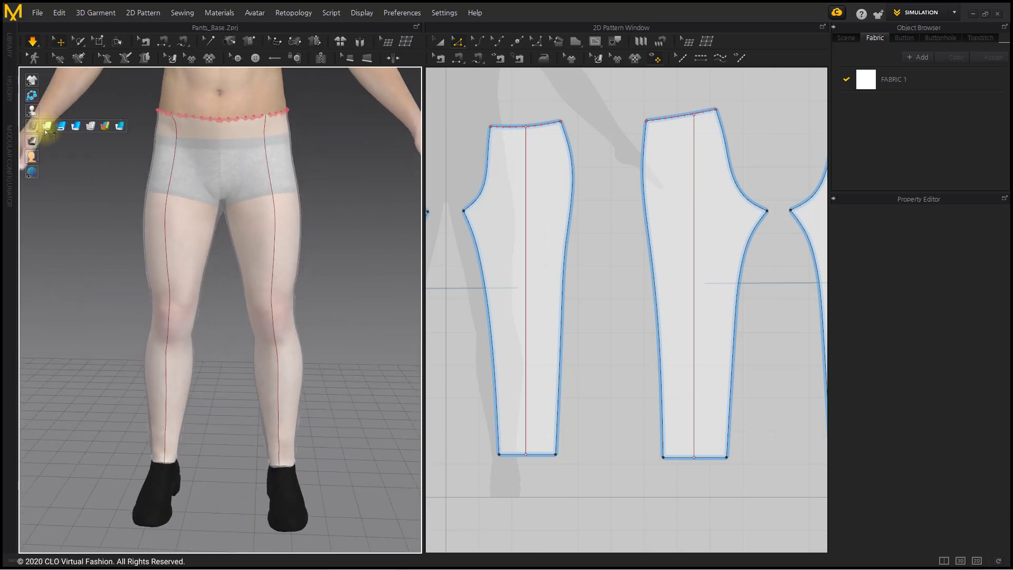
{"action": "left_click", "coordinate": [75, 127]}
{"action": "left_click", "coordinate": [296, 446]}
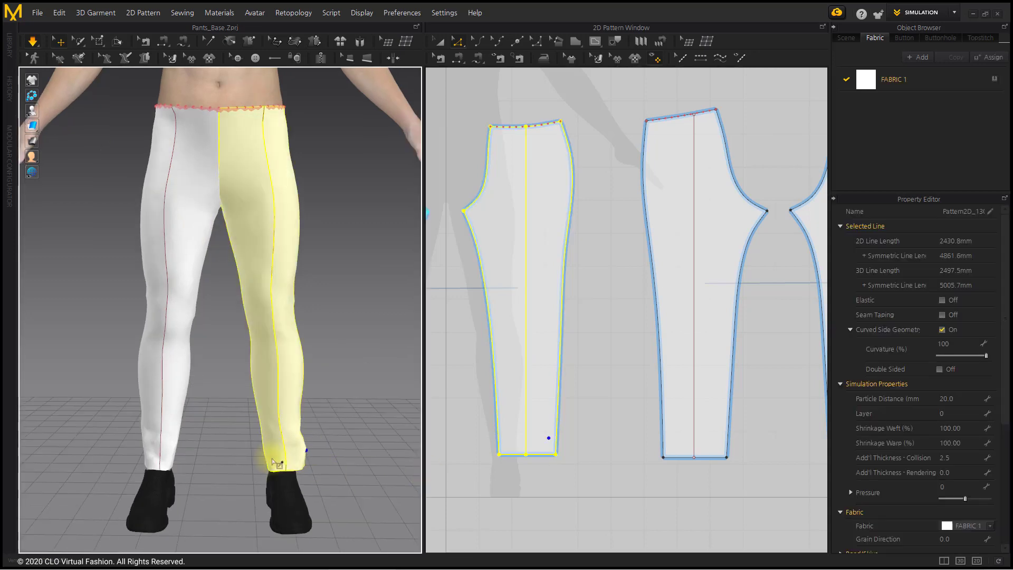
{"action": "left_click", "coordinate": [352, 454]}
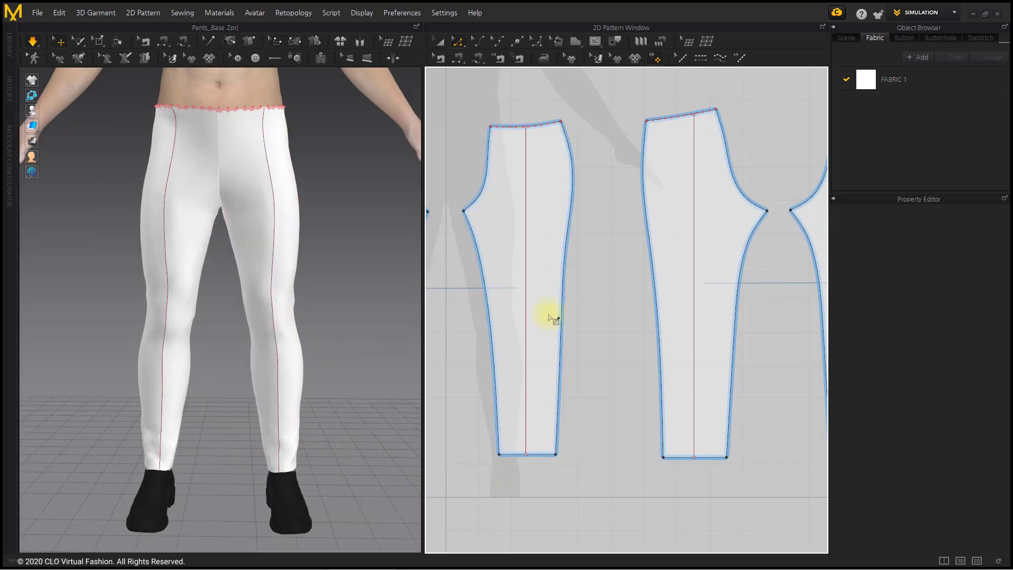
Curve the front panel's inseam inward with Edit Curvature to about 756 mm long and stop the simulation.
{"action": "left_click", "coordinate": [457, 41]}
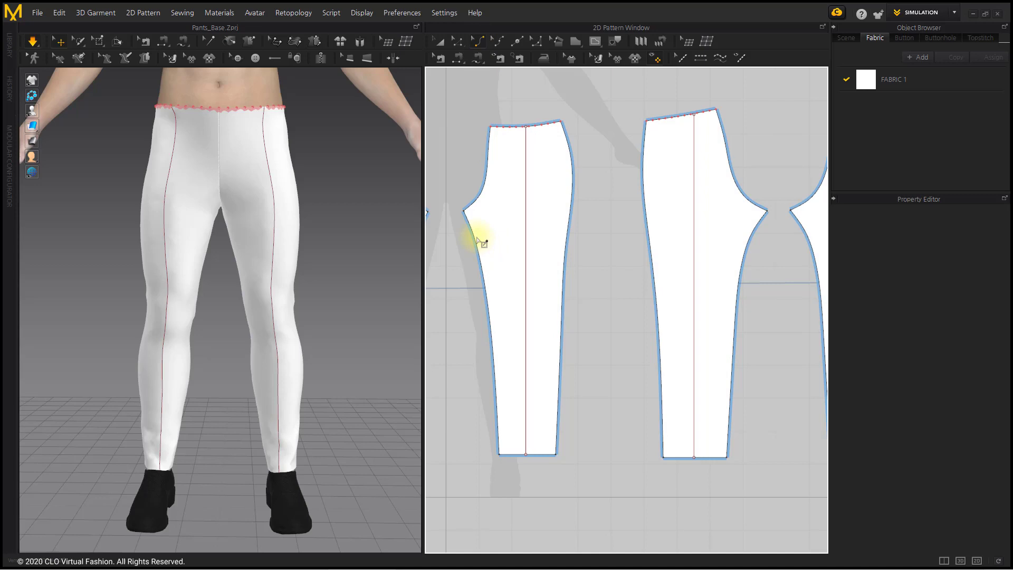
{"action": "left_click", "coordinate": [477, 242]}
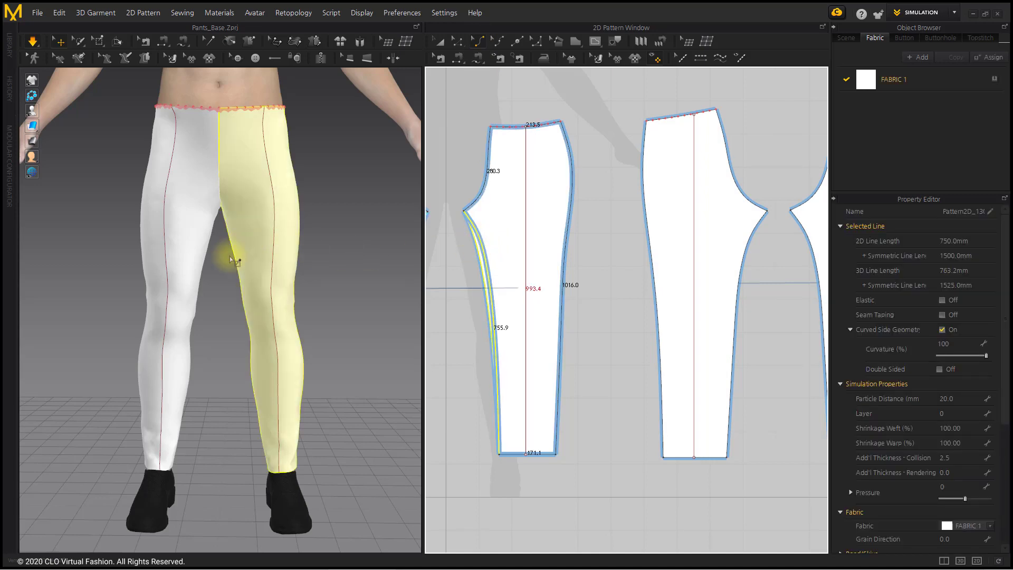
{"action": "key", "text": "space"}
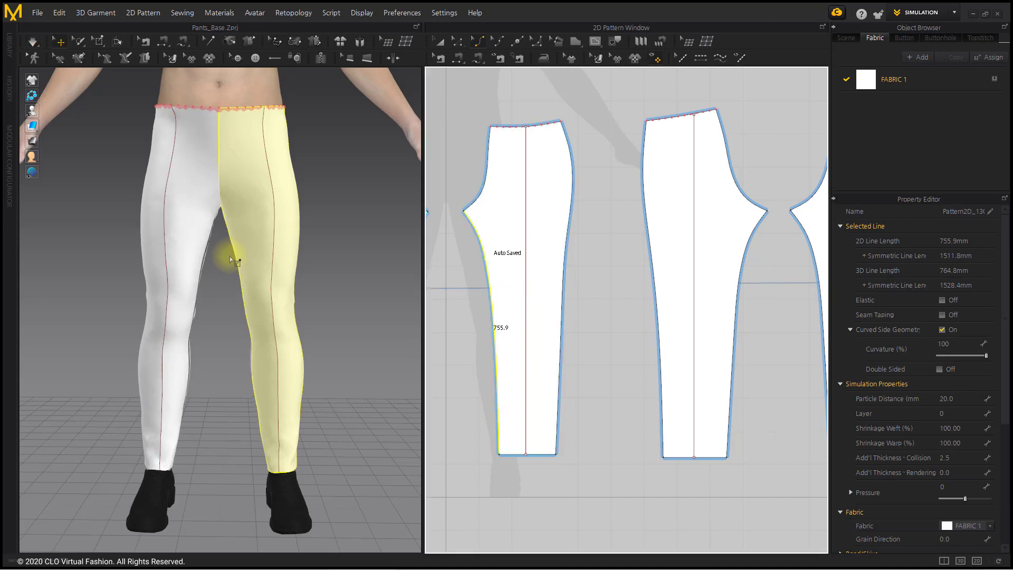
Curve the back panel's inseam inward to about 777 mm long.
{"action": "right_click_drag", "start_coordinate": [246, 268], "coordinate": [281, 258]}
{"action": "scroll", "coordinate": [281, 257], "scroll_direction": "up", "scroll_amount": 4}
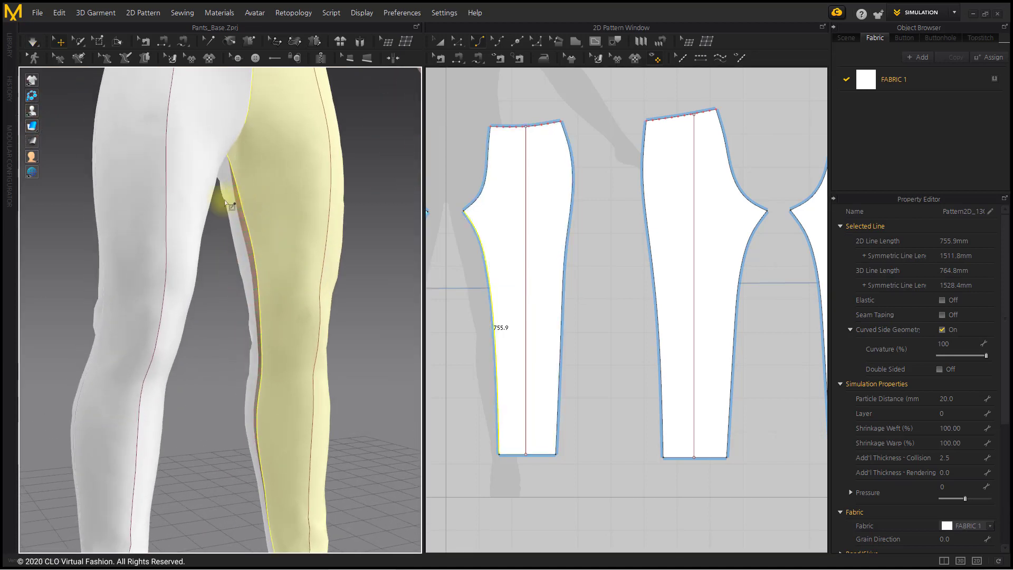
{"action": "left_click", "coordinate": [753, 239]}
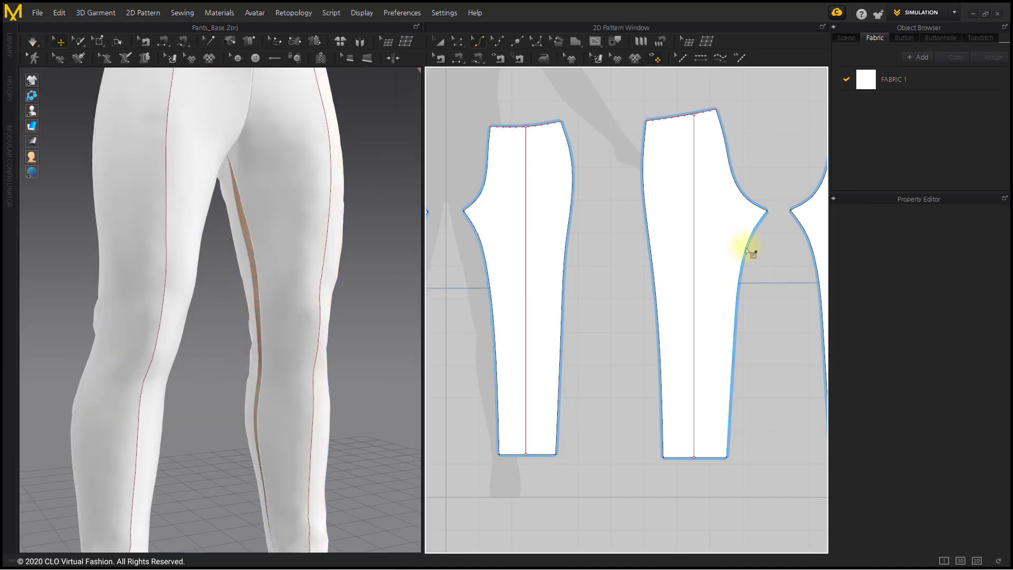
{"action": "left_click", "coordinate": [747, 248]}
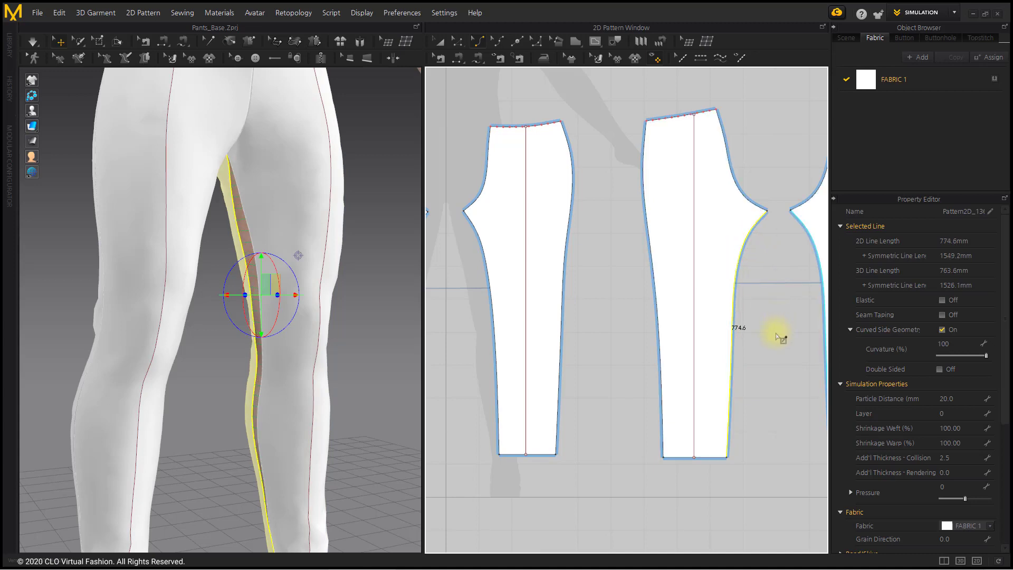
{"action": "left_click", "coordinate": [739, 346]}
{"action": "left_click", "coordinate": [735, 347]}
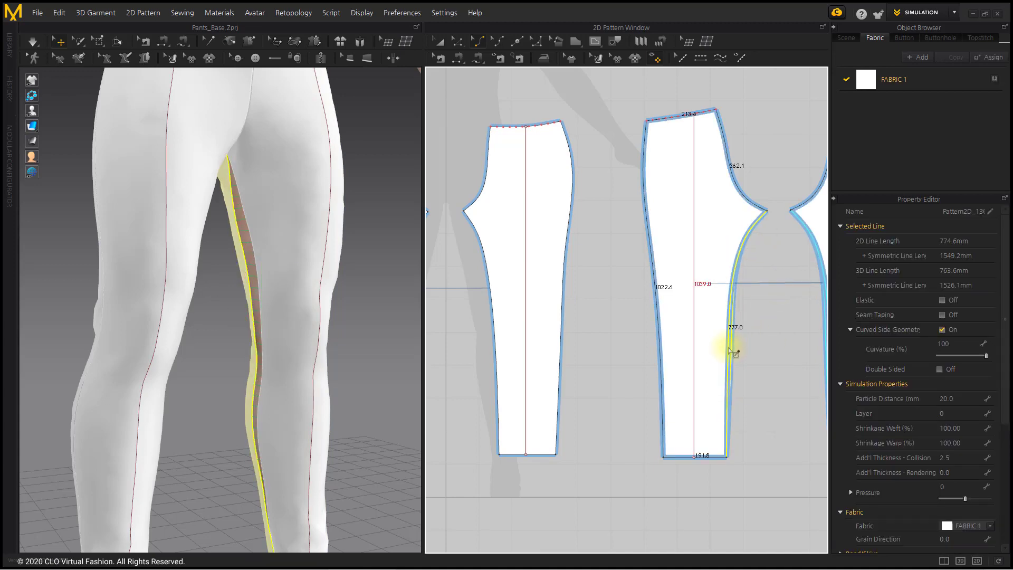
{"action": "left_click", "coordinate": [791, 372]}
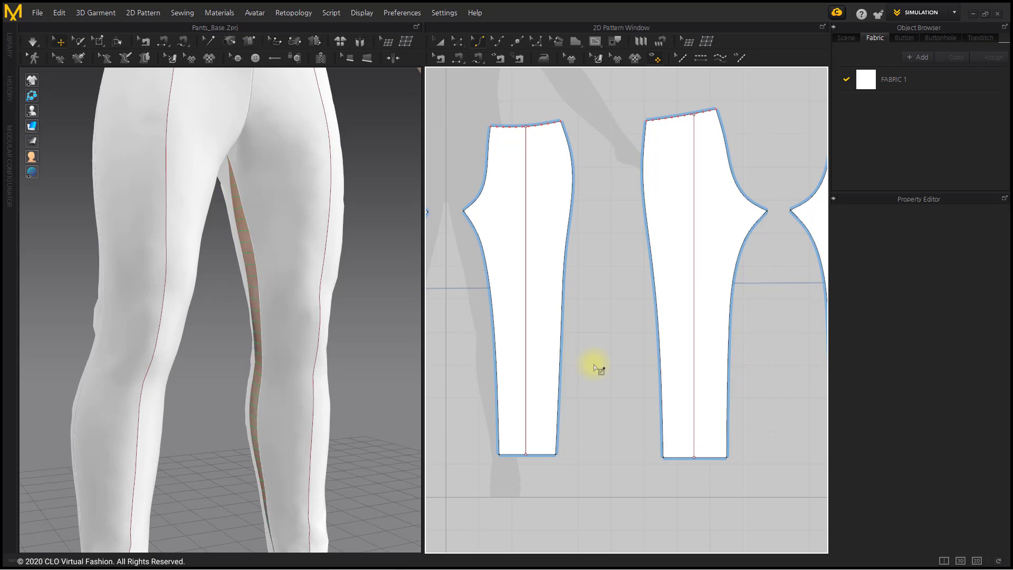
Curve the front panel's outer side seam slightly inward to about 1015.7 mm and simulate the pants again.
{"action": "left_click", "coordinate": [564, 335]}
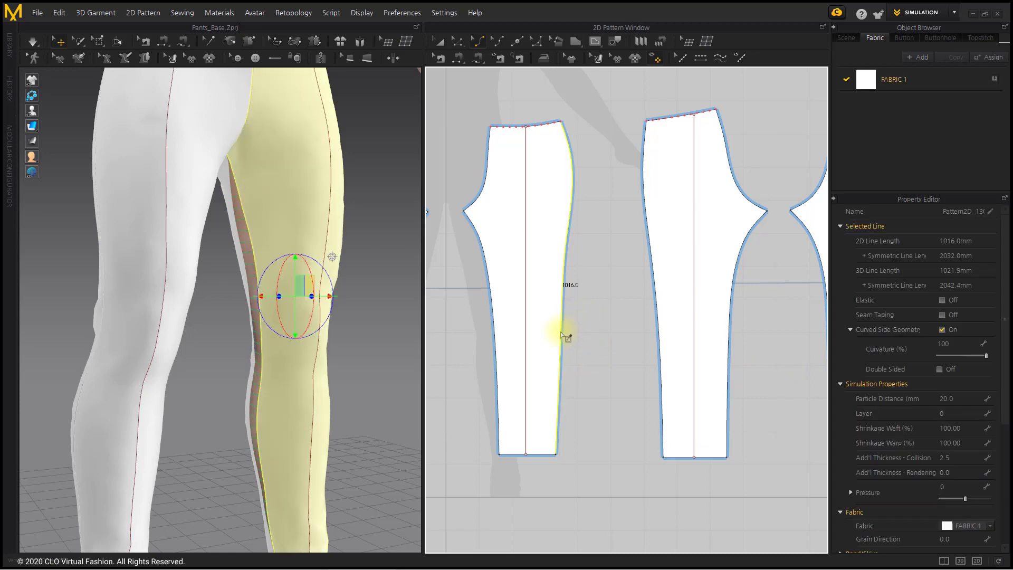
{"action": "left_click", "coordinate": [583, 344]}
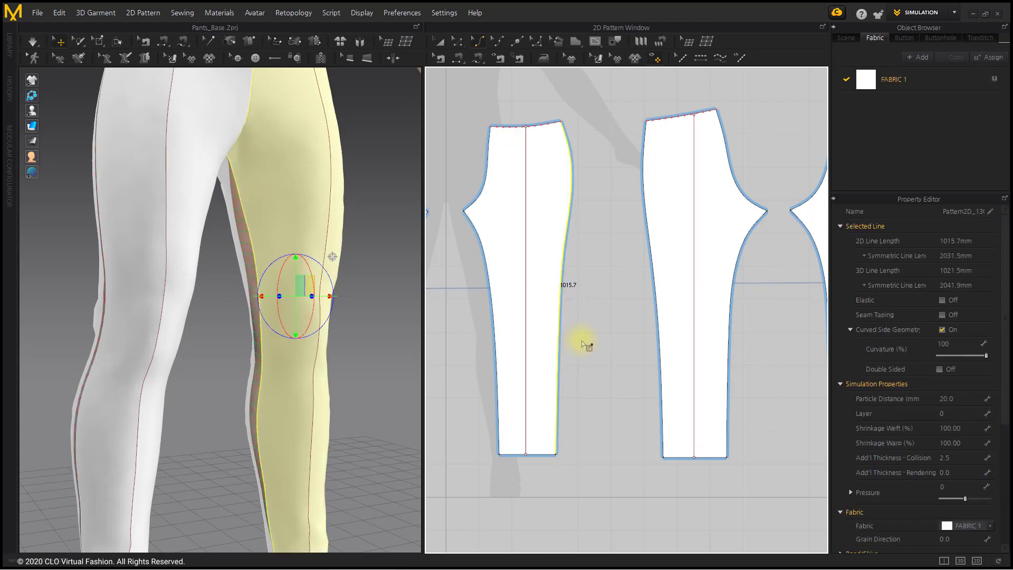
{"action": "left_click", "coordinate": [32, 41]}
{"action": "scroll", "coordinate": [323, 401], "scroll_direction": "down", "scroll_amount": 5}
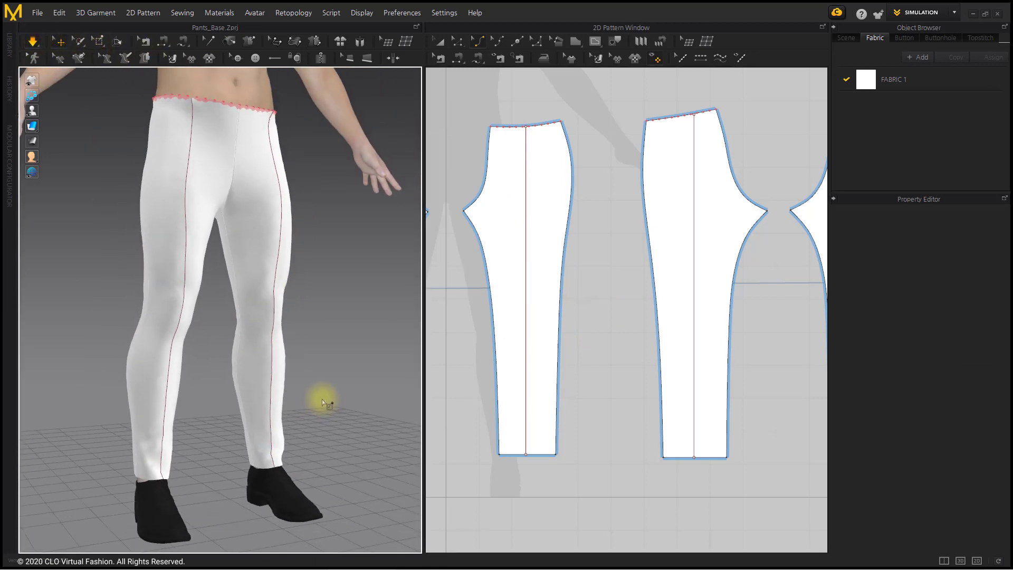
{"action": "right_click_drag", "start_coordinate": [322, 399], "coordinate": [281, 405]}
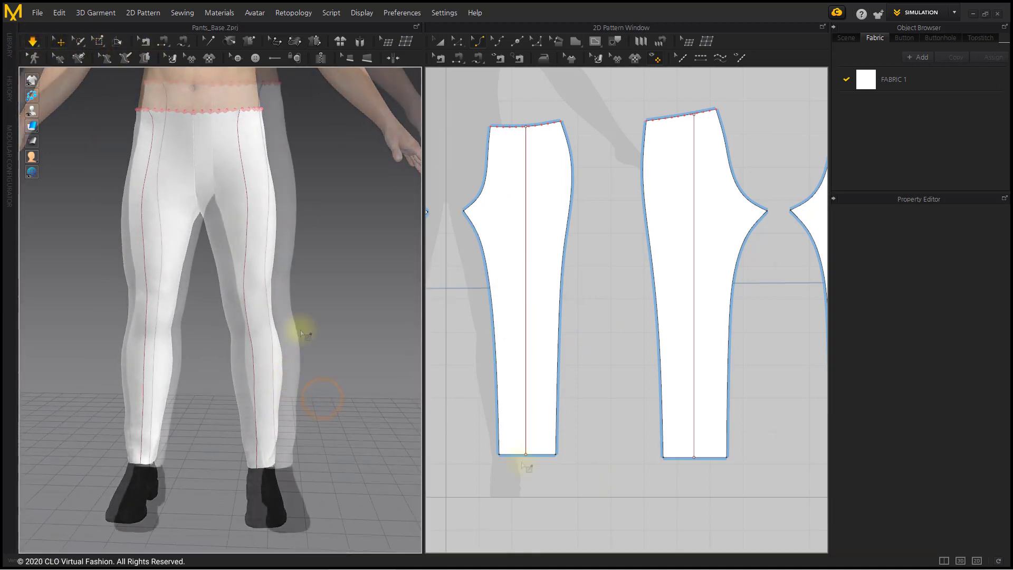
Narrow the front panel's leg opening by moving both hem corners slightly inward.
{"action": "left_click", "coordinate": [457, 41]}
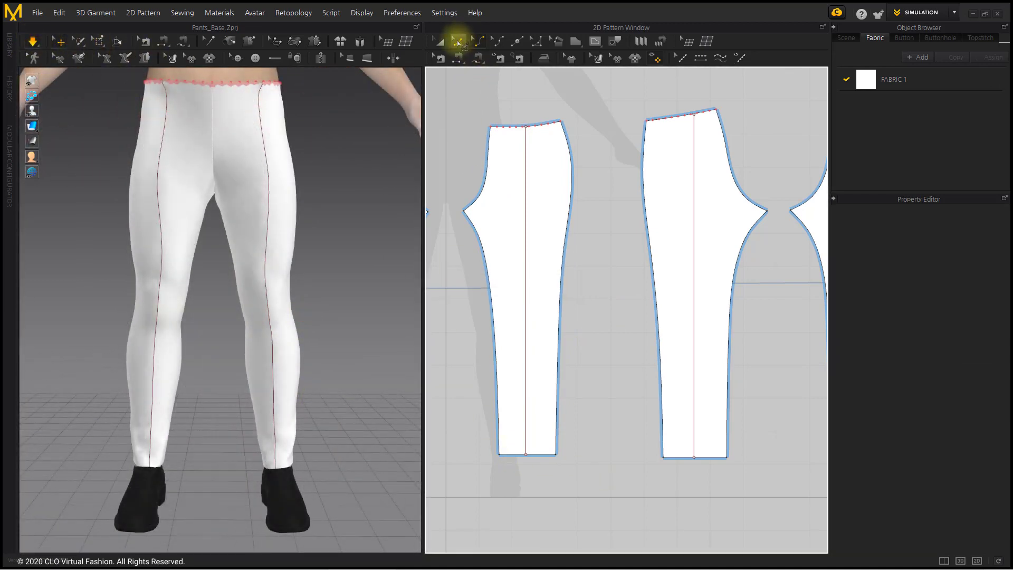
{"action": "left_click", "coordinate": [499, 455]}
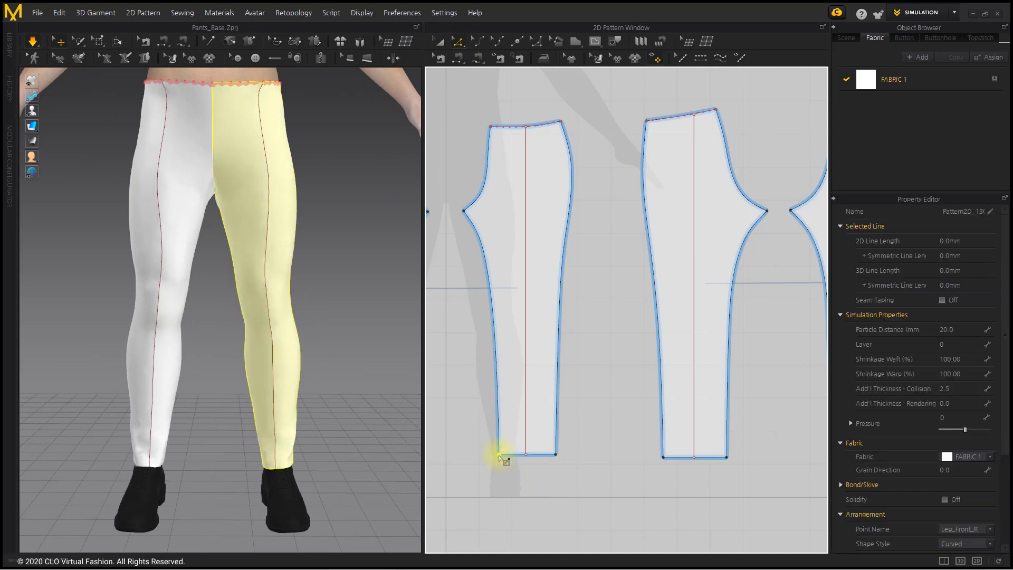
{"action": "left_click_drag", "start_coordinate": [499, 455], "coordinate": [503, 456]}
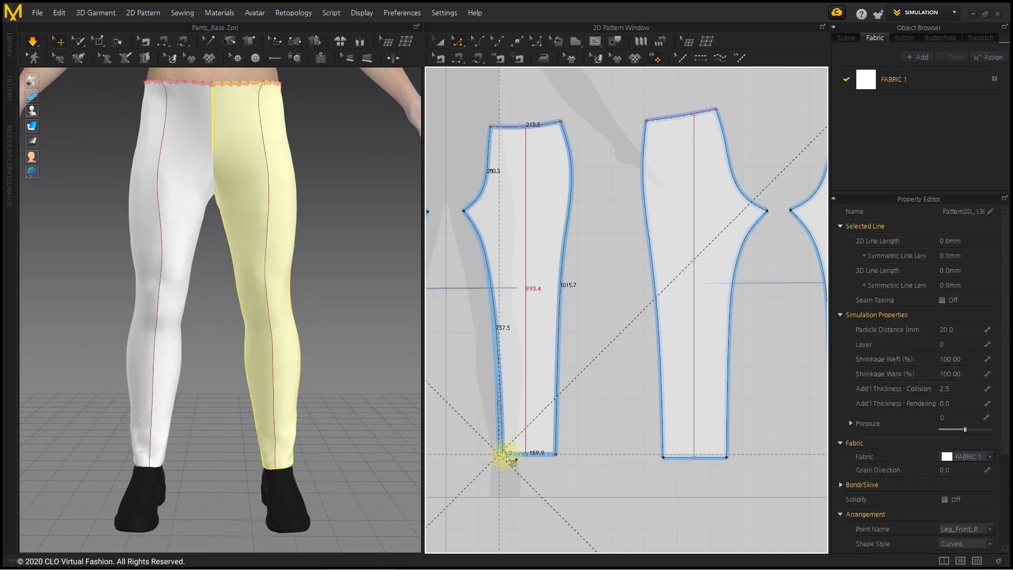
{"action": "left_click", "coordinate": [557, 455]}
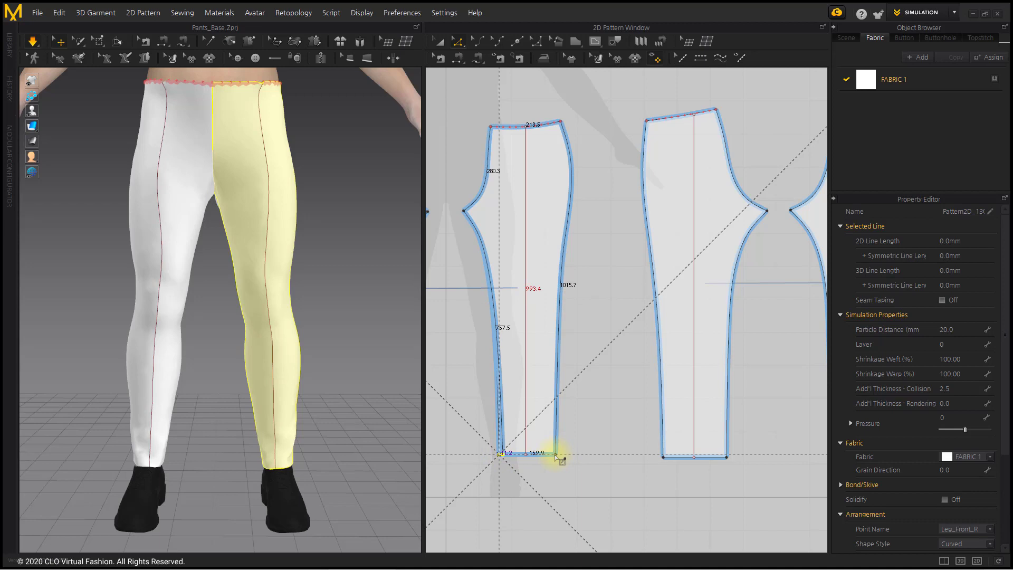
{"action": "left_click", "coordinate": [555, 455]}
{"action": "left_click_drag", "start_coordinate": [555, 455], "coordinate": [551, 455]}
Narrow the back panel's leg opening by moving both hem corners inward, and simulate the tapered pants.
{"action": "left_click", "coordinate": [605, 465]}
{"action": "left_click_drag", "start_coordinate": [664, 459], "coordinate": [719, 459]}
{"action": "left_click", "coordinate": [561, 464]}
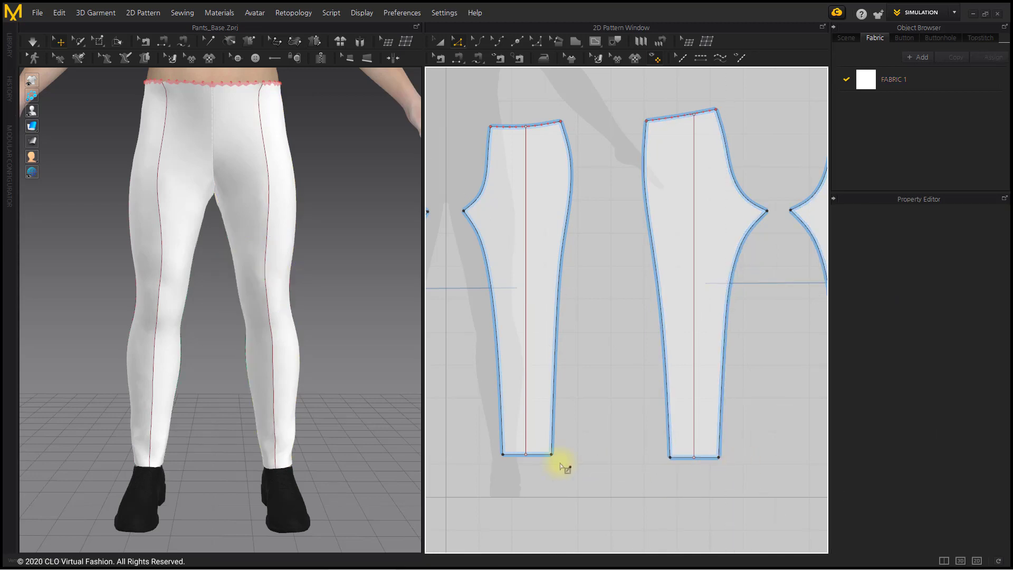
{"action": "left_click", "coordinate": [33, 42]}
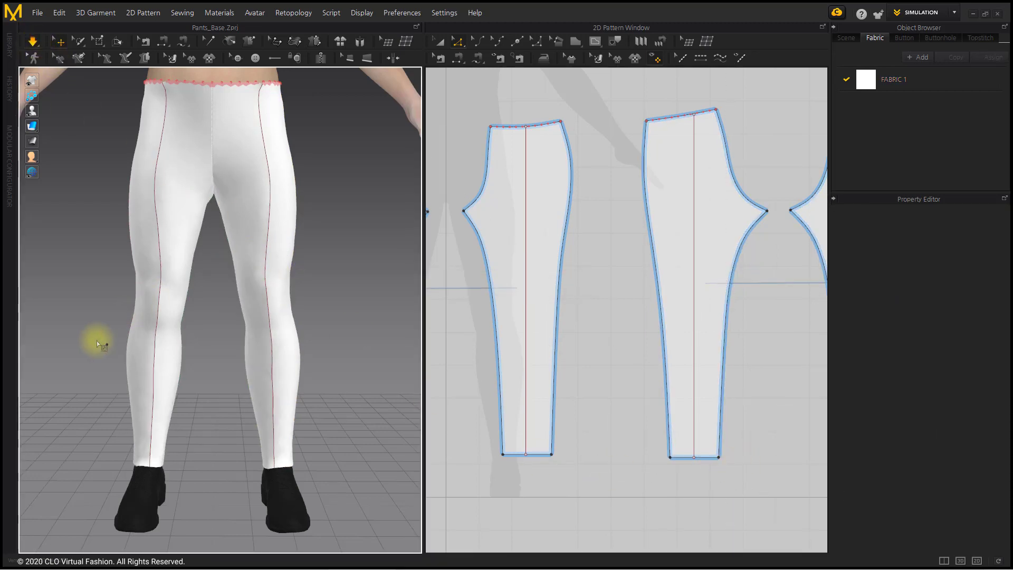
{"action": "mouse_move", "coordinate": [355, 389]}
{"action": "right_mouse_down"}
{"action": "mouse_move", "coordinate": [108, 400]}
{"action": "mouse_move", "coordinate": [135, 389]}
{"action": "mouse_move", "coordinate": [352, 391]}
{"action": "right_mouse_up"}
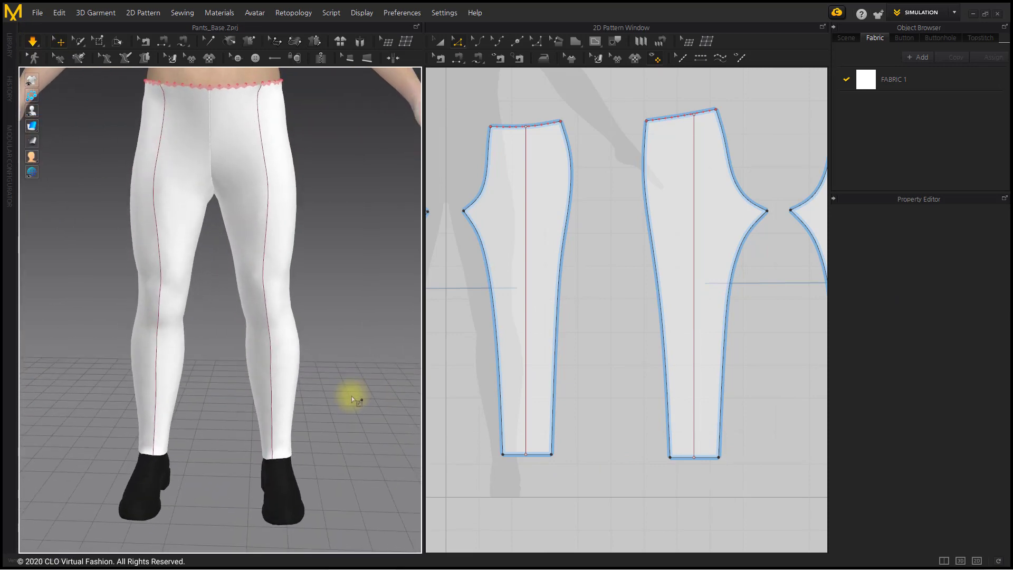
{"action": "scroll", "coordinate": [580, 375], "scroll_direction": "down", "scroll_amount": 5}
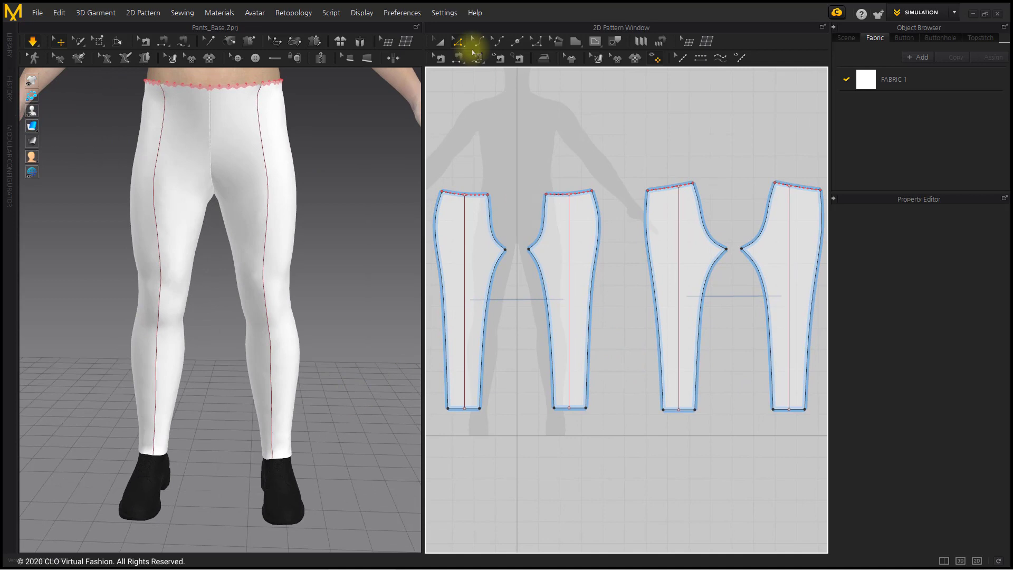
{"action": "left_click", "coordinate": [438, 42]}
{"action": "left_click", "coordinate": [501, 130]}
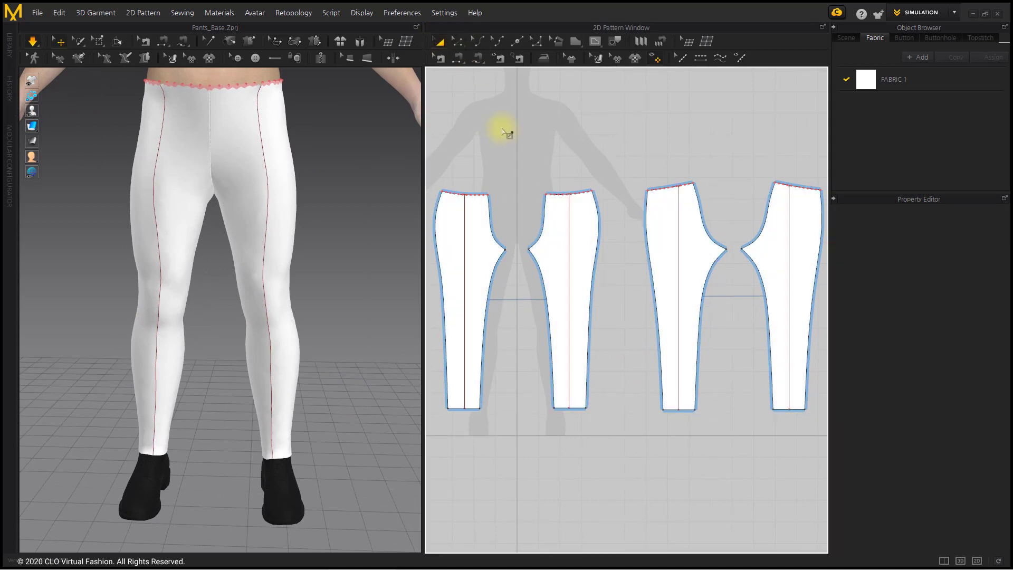
Select all four panels of the base pants, set their Shrinkage Weft to 90%, and run the simulation.
{"action": "mouse_move", "coordinate": [290, 333]}
{"action": "right_mouse_down"}
{"action": "mouse_move", "coordinate": [280, 346]}
{"action": "mouse_move", "coordinate": [290, 328]}
{"action": "right_mouse_up"}
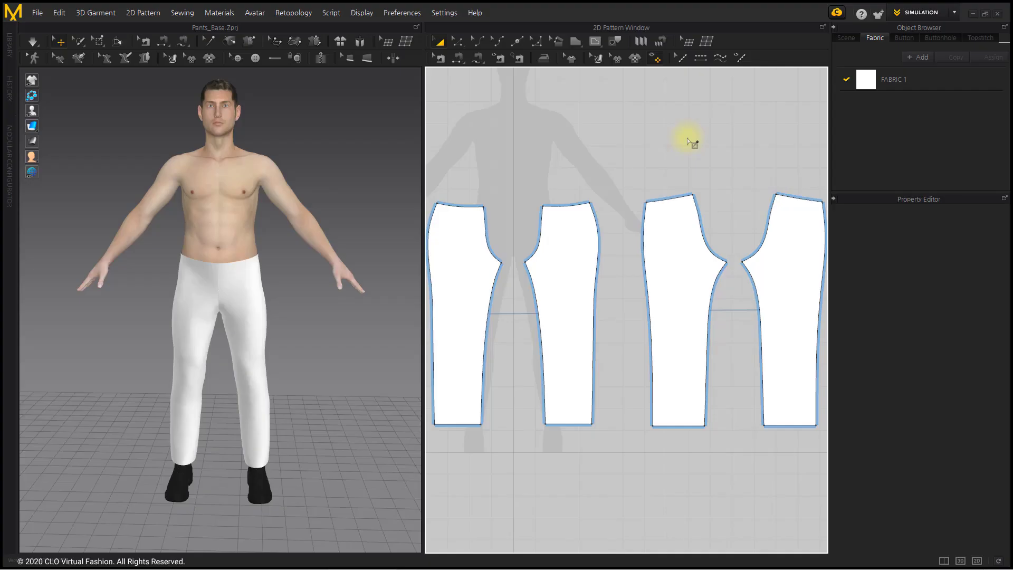
{"action": "key", "text": "ctrl+a"}
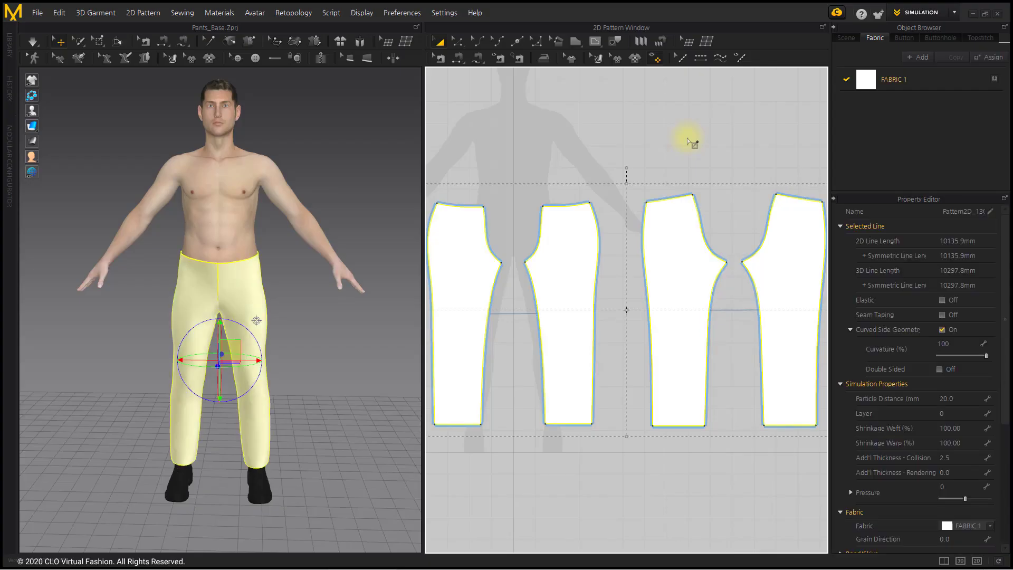
{"action": "left_click", "coordinate": [974, 432]}
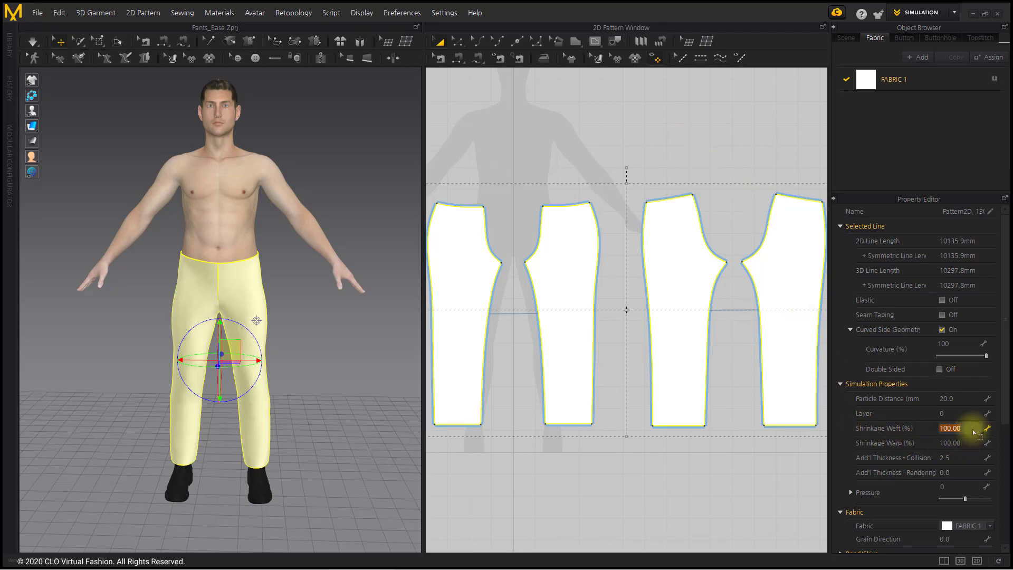
{"action": "type", "text": "90"}
{"action": "key", "text": "Return"}
{"action": "key", "text": "space"}
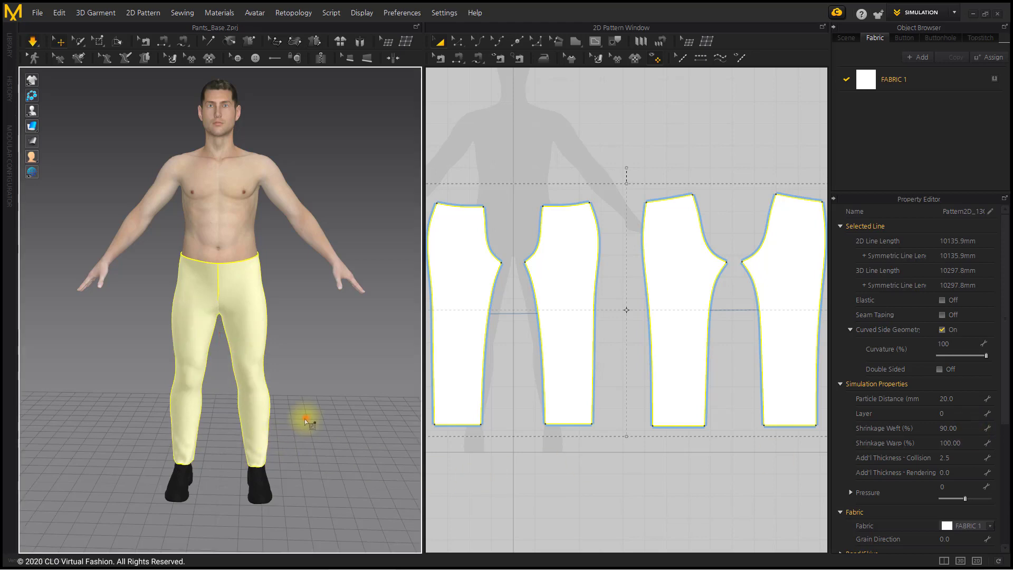
Lower the Shrinkage Weft of all panels to 80% and then to 75% while simulating.
{"action": "mouse_move", "coordinate": [305, 419]}
{"action": "right_mouse_down"}
{"action": "mouse_move", "coordinate": [45, 417]}
{"action": "mouse_move", "coordinate": [309, 420]}
{"action": "right_mouse_up"}
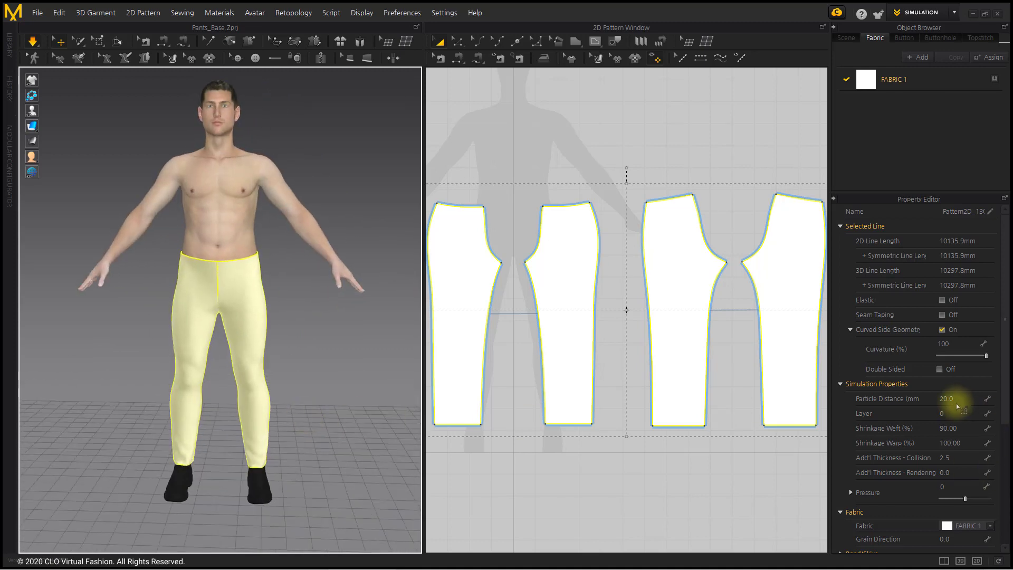
{"action": "left_click", "coordinate": [966, 428]}
{"action": "key", "text": "Return"}
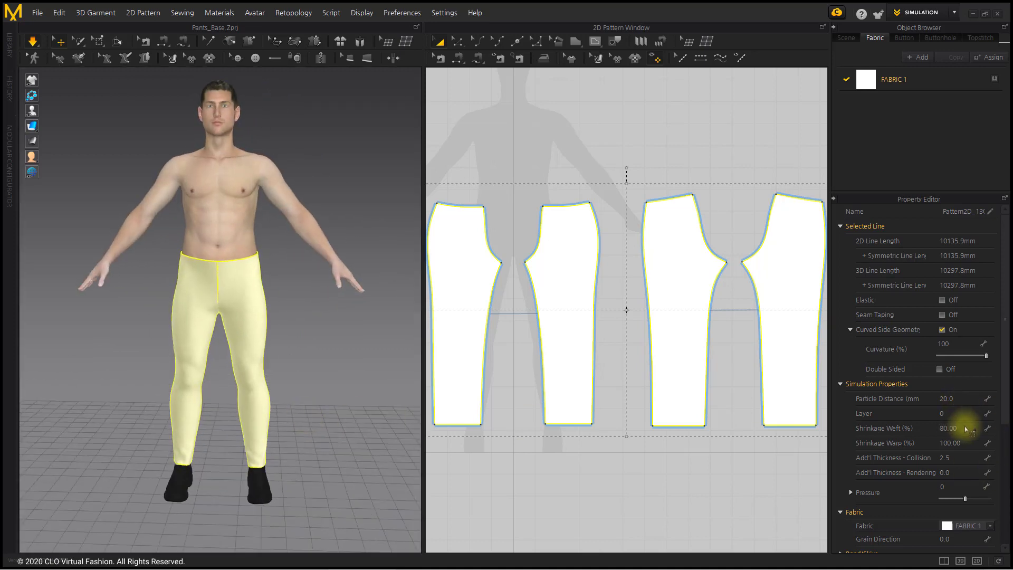
{"action": "left_click", "coordinate": [962, 428]}
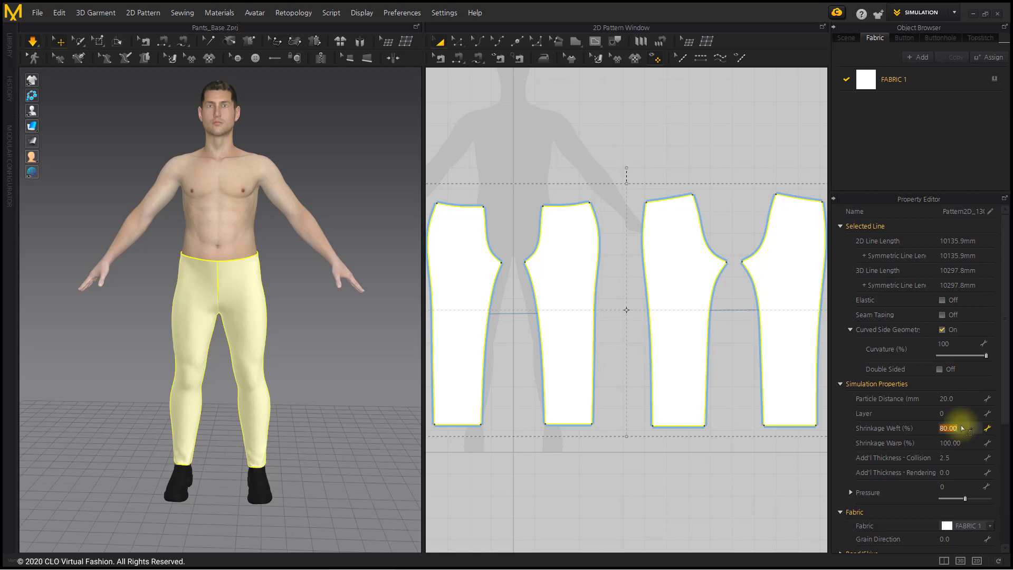
{"action": "key", "text": "Return"}
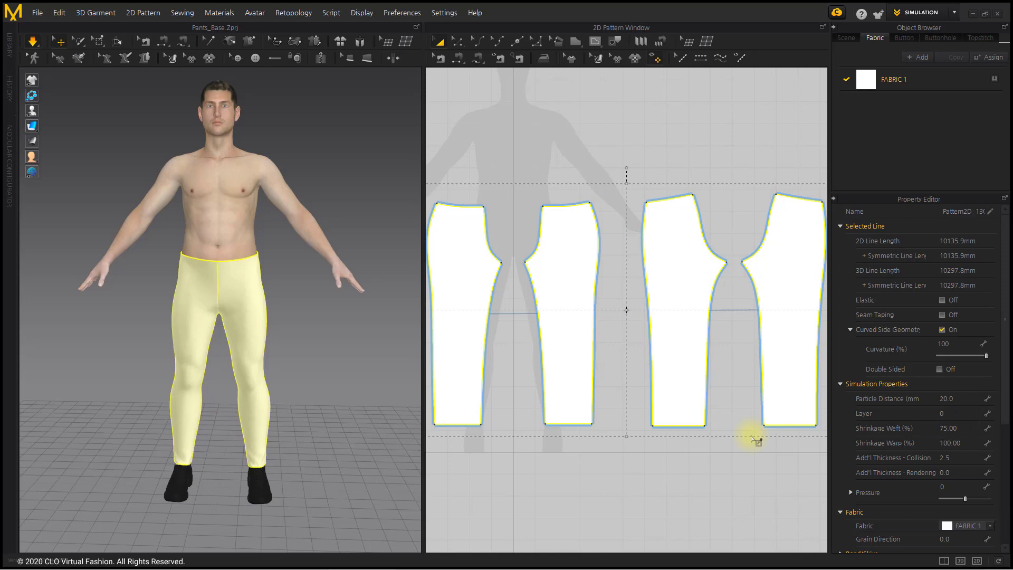
Set the Shrinkage Weft of all panels to 70% and inspect the tightened fit from the back and front.
{"action": "scroll", "coordinate": [287, 374], "scroll_direction": "up", "scroll_amount": 4}
{"action": "scroll", "coordinate": [253, 391], "scroll_direction": "up", "scroll_amount": 4}
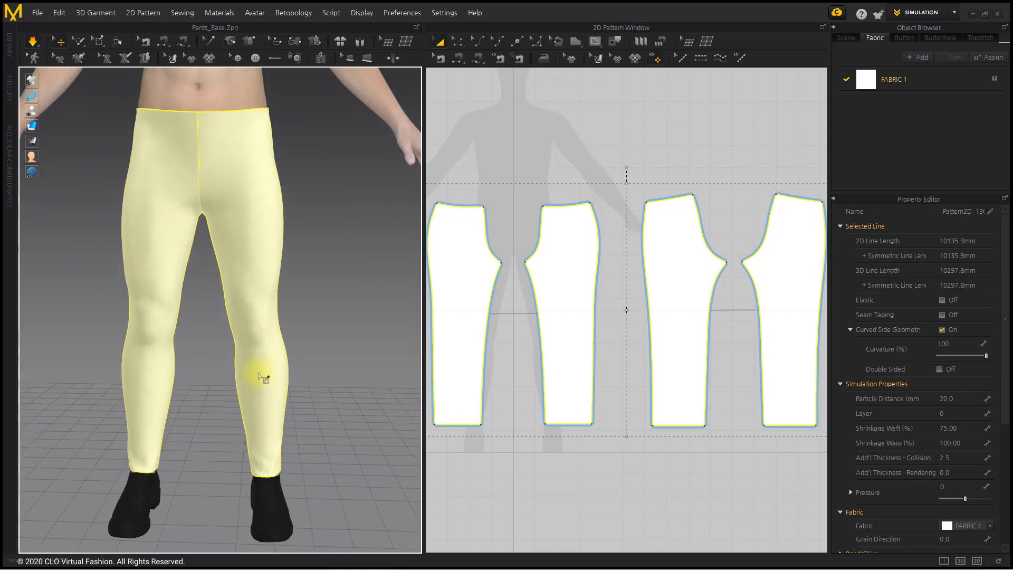
{"action": "left_click", "coordinate": [962, 429]}
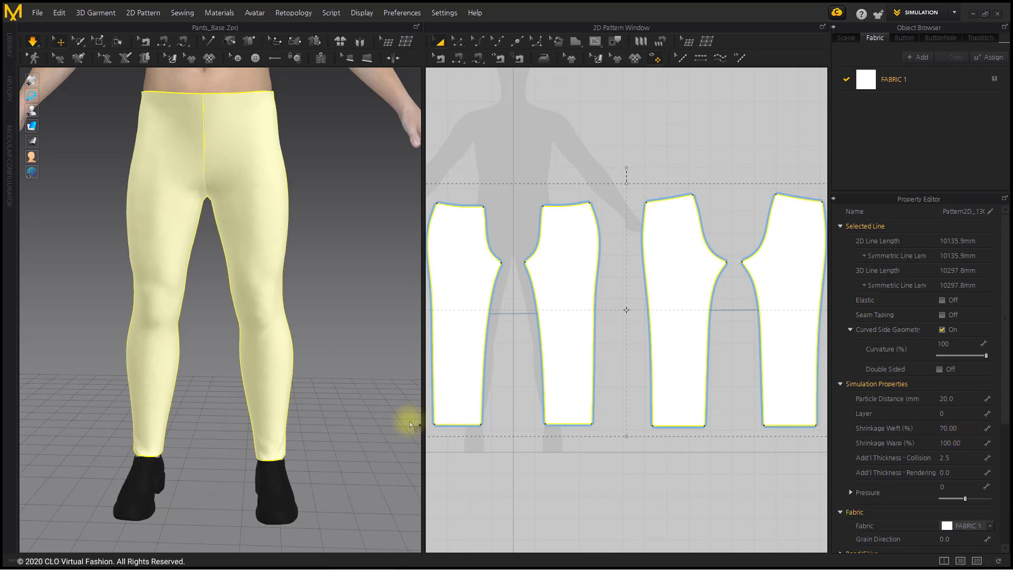
{"action": "scroll", "coordinate": [373, 434], "scroll_direction": "down", "scroll_amount": 4}
{"action": "right_click_drag", "start_coordinate": [340, 401], "coordinate": [170, 407]}
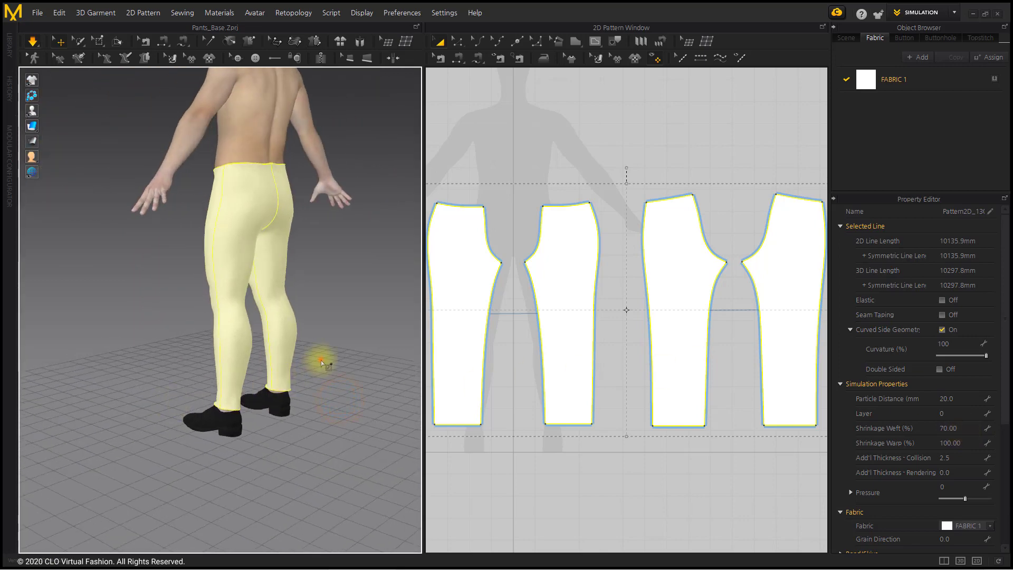
{"action": "right_click_drag", "start_coordinate": [324, 357], "coordinate": [477, 355]}
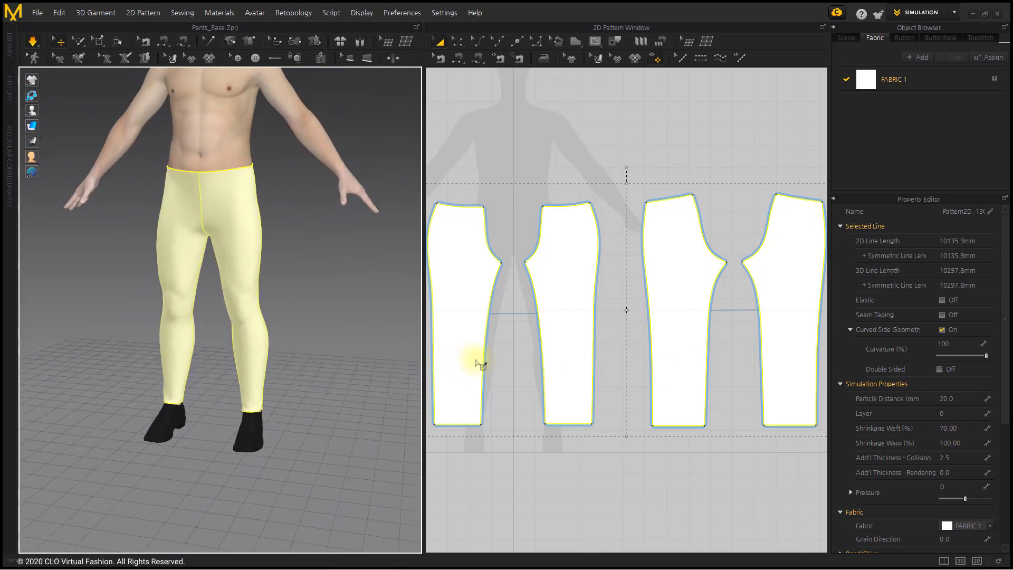
{"action": "right_click_drag", "start_coordinate": [307, 347], "coordinate": [291, 337]}
Reset the Shrinkage Weft of all panels to 100% and clear the pattern selection.
{"action": "left_click", "coordinate": [959, 430]}
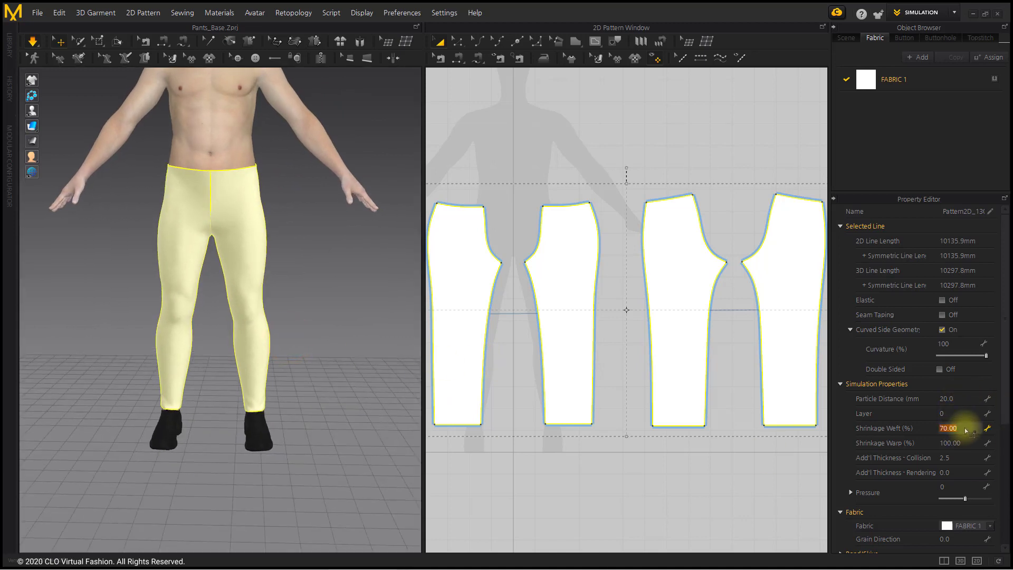
{"action": "type", "text": "100"}
{"action": "key", "text": "Return"}
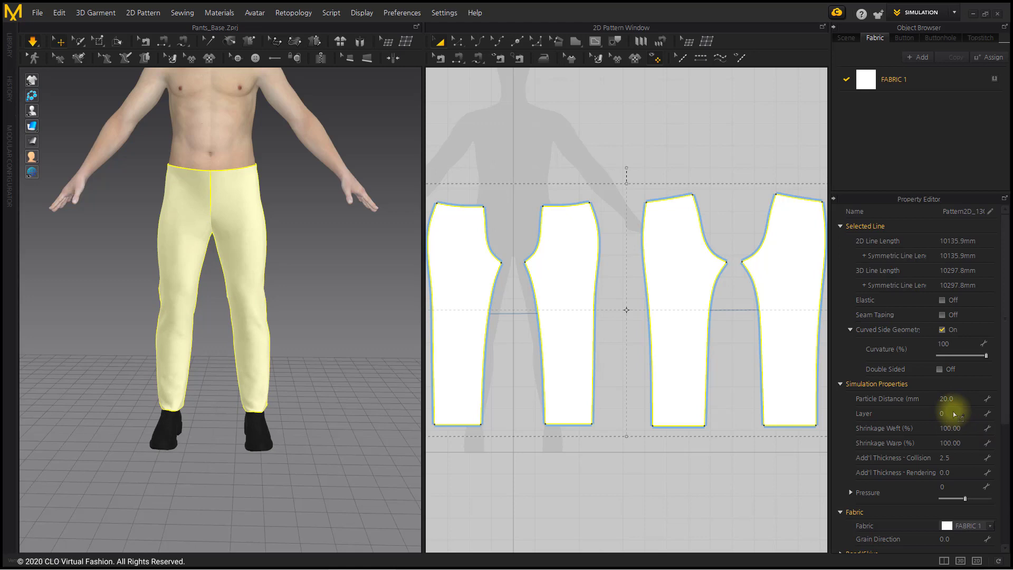
{"action": "left_click", "coordinate": [384, 153]}
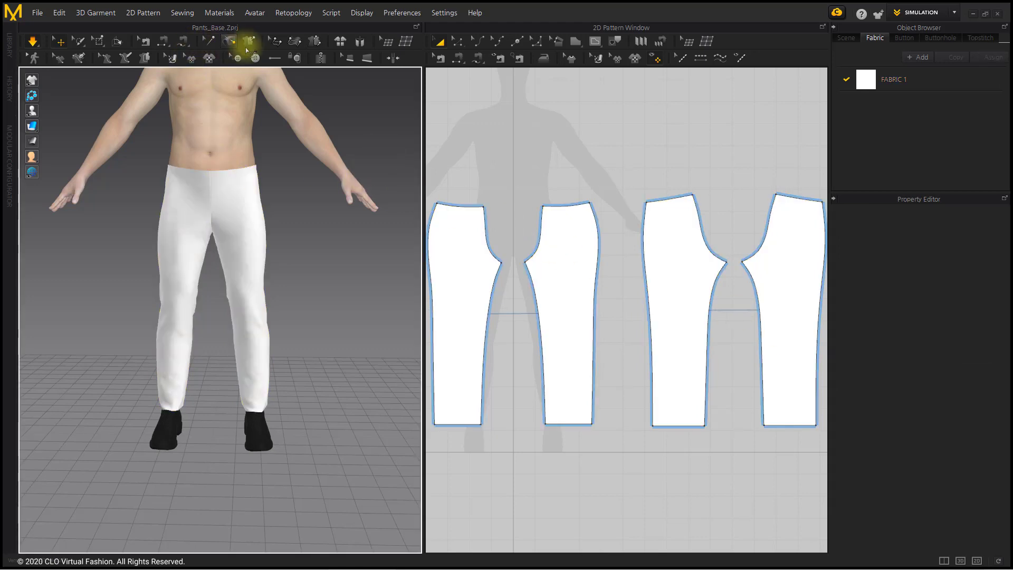
Tack the front panel's waist corner at one side seam to the avatar with Tack on Avatar.
{"action": "left_click", "coordinate": [248, 41]}
{"action": "scroll", "coordinate": [200, 232], "scroll_direction": "up", "scroll_amount": 3}
{"action": "middle_click_drag", "start_coordinate": [204, 242], "coordinate": [281, 341]}
{"action": "right_click_drag", "start_coordinate": [201, 289], "coordinate": [268, 301]}
{"action": "scroll", "coordinate": [216, 296], "scroll_direction": "up", "scroll_amount": 5}
{"action": "middle_click_drag", "start_coordinate": [212, 296], "coordinate": [201, 320]}
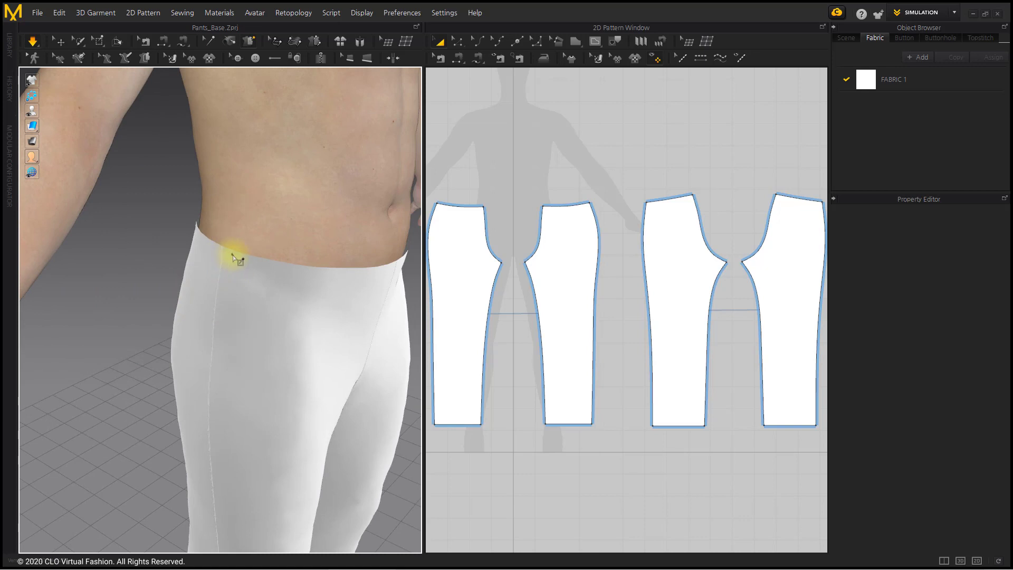
{"action": "left_click", "coordinate": [227, 252]}
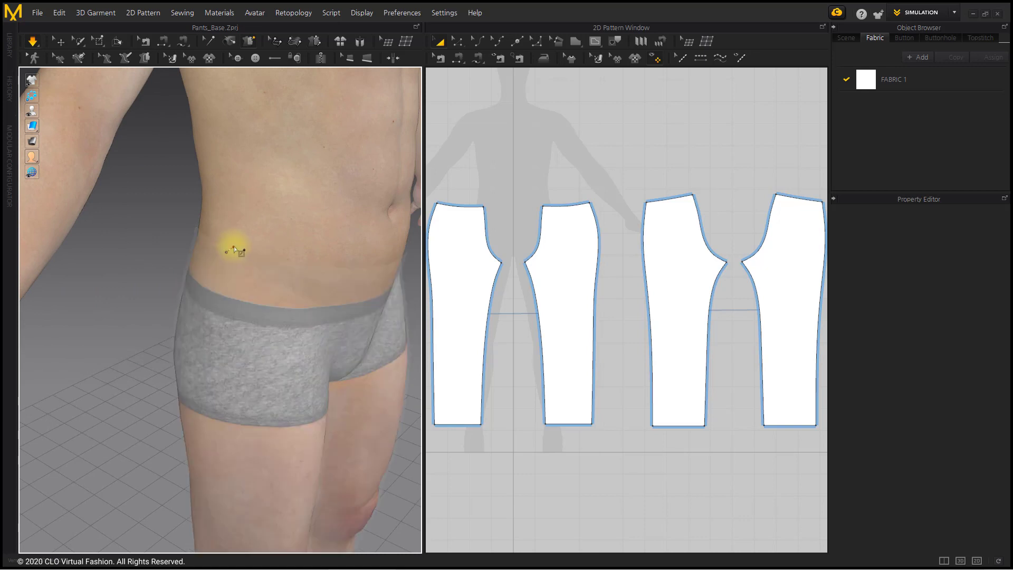
{"action": "left_click", "coordinate": [304, 278]}
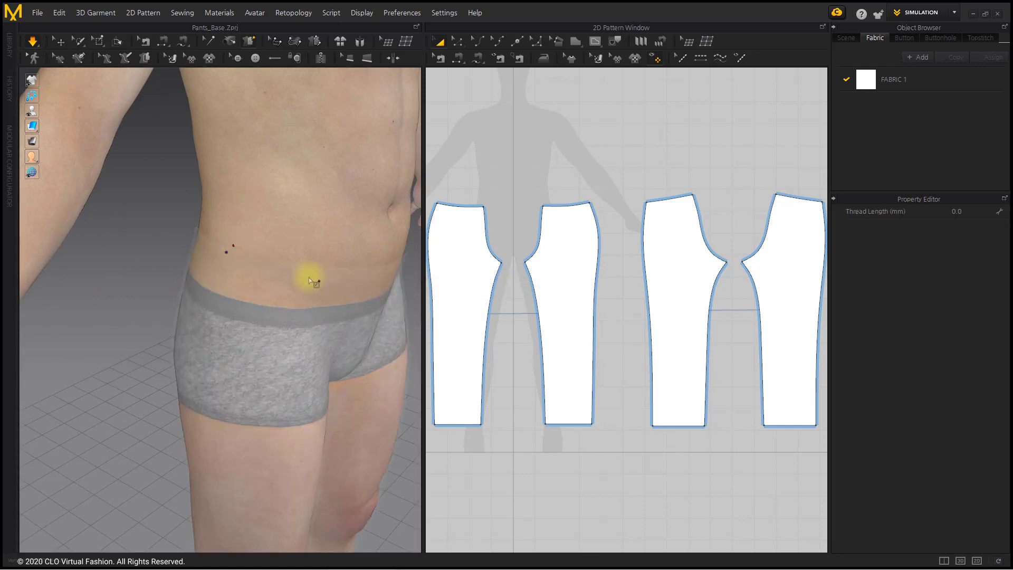
Tack the other front panel's waist corner at the opposite side seam to the avatar, with the simulation stopped.
{"action": "right_click_drag", "start_coordinate": [344, 267], "coordinate": [157, 270]}
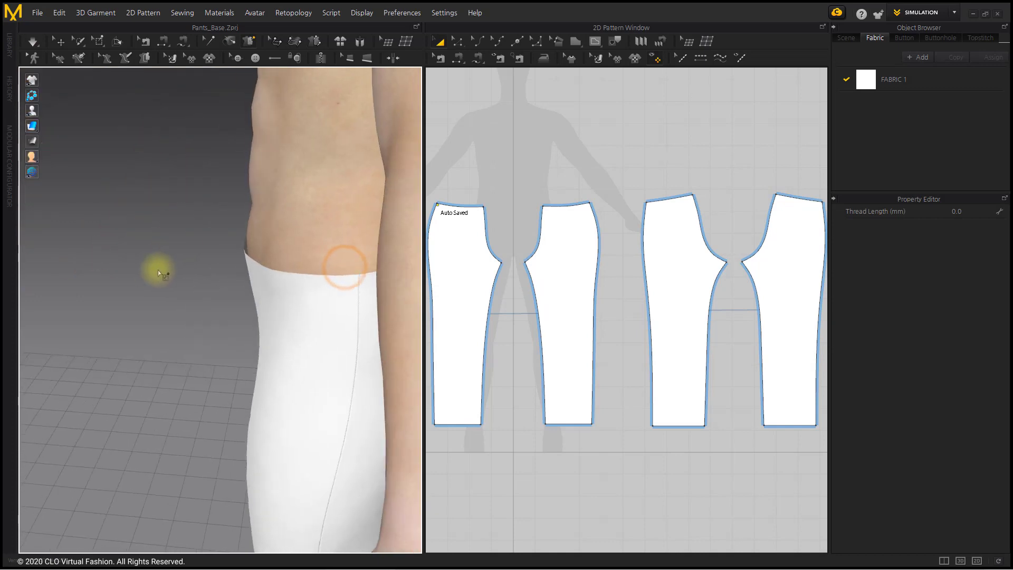
{"action": "left_click", "coordinate": [354, 279]}
{"action": "left_click", "coordinate": [358, 271]}
{"action": "right_click_drag", "start_coordinate": [277, 313], "coordinate": [290, 280]}
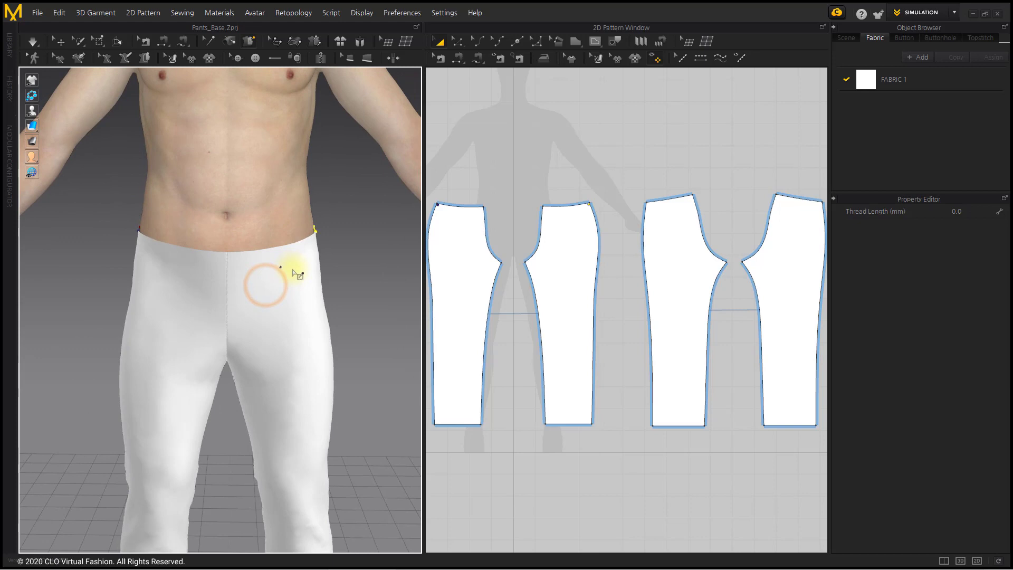
{"action": "left_click", "coordinate": [58, 42]}
Select all the panels, set their Shrinkage Weft to 110%, and simulate the loosened pants.
{"action": "scroll", "coordinate": [269, 387], "scroll_direction": "down", "scroll_amount": 2}
{"action": "scroll", "coordinate": [283, 350], "scroll_direction": "down", "scroll_amount": 3}
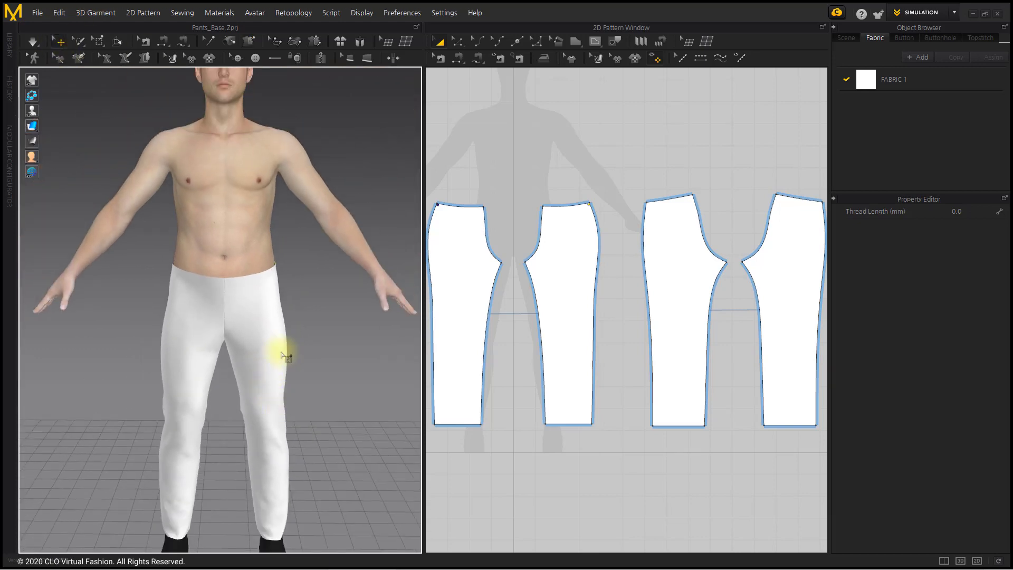
{"action": "scroll", "coordinate": [294, 359], "scroll_direction": "up", "scroll_amount": 2}
{"action": "middle_click_drag", "start_coordinate": [277, 328], "coordinate": [276, 307]}
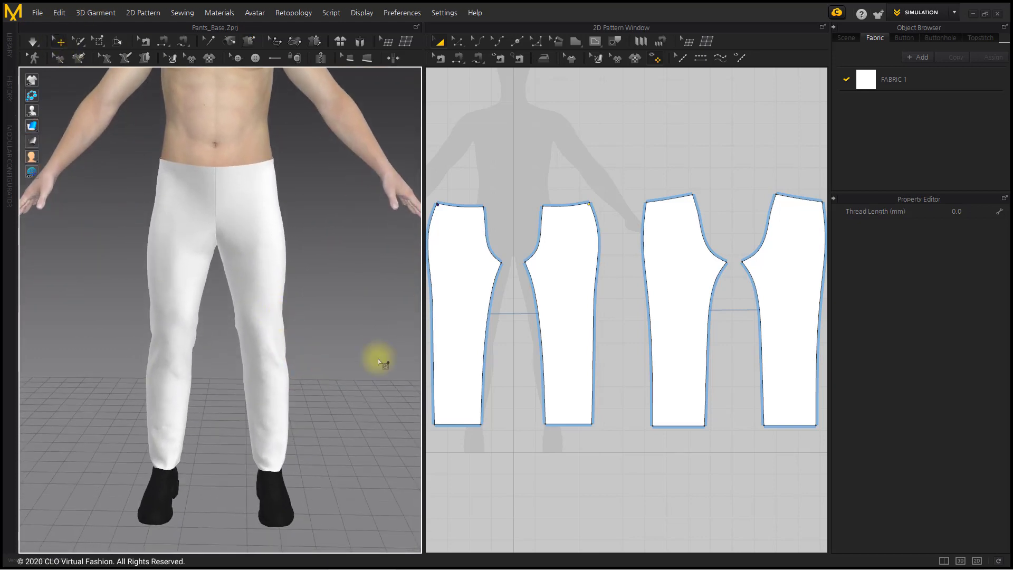
{"action": "left_click", "coordinate": [558, 474]}
{"action": "key", "text": "ctrl+a"}
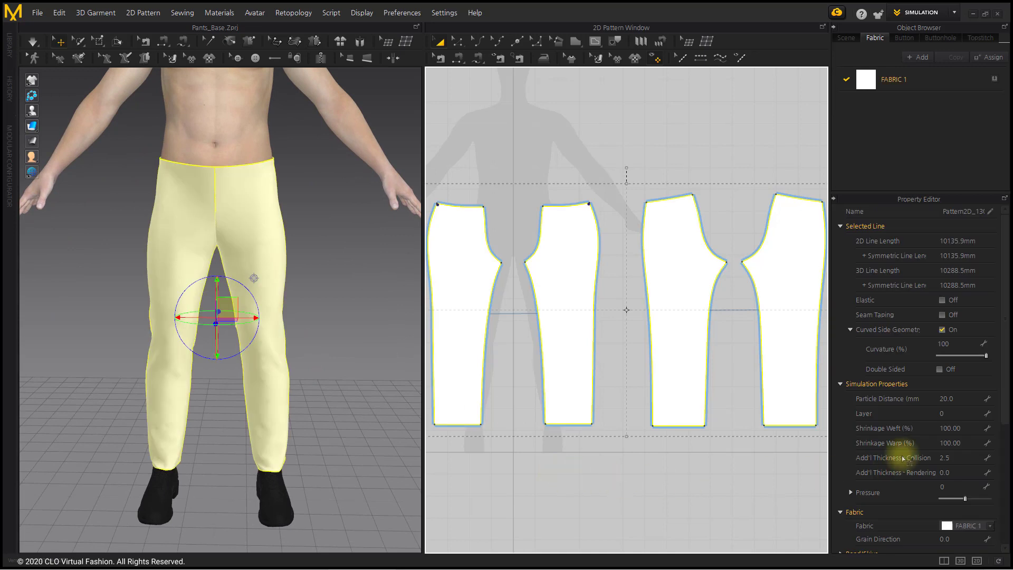
{"action": "left_click", "coordinate": [964, 428]}
{"action": "type", "text": "110"}
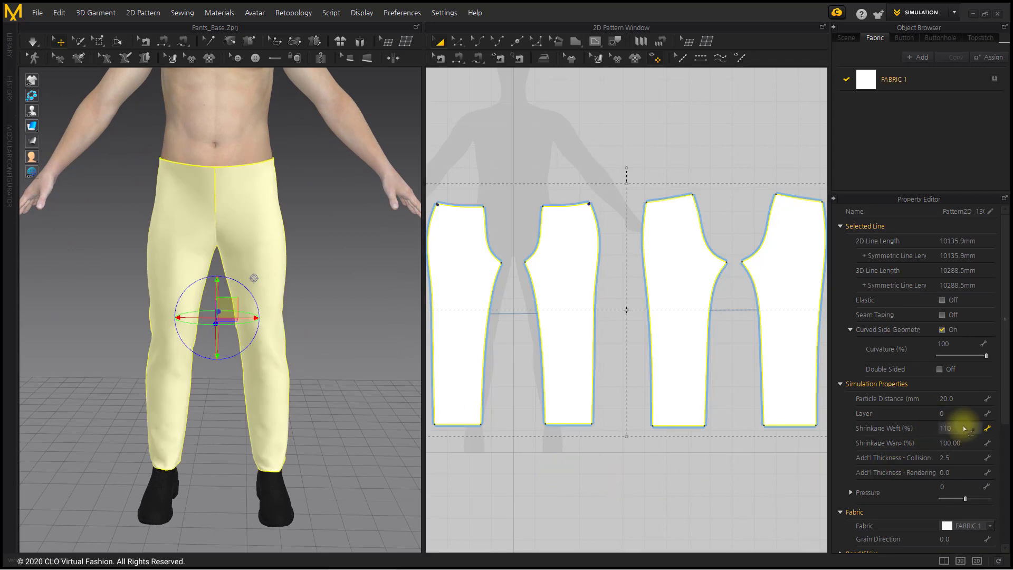
{"action": "key", "text": "Return"}
{"action": "key", "text": "space"}
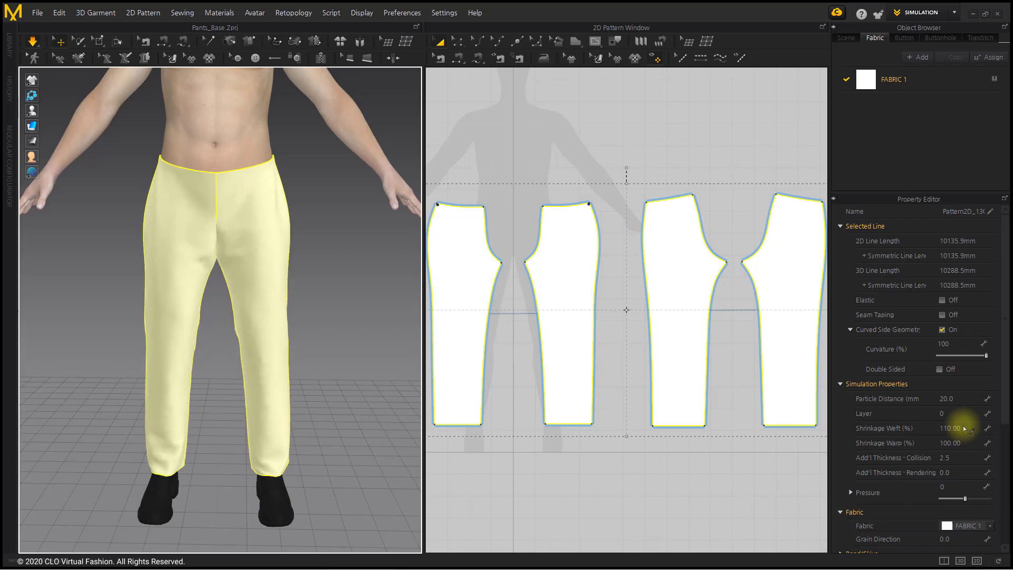
{"action": "mouse_move", "coordinate": [344, 333]}
{"action": "right_mouse_down"}
{"action": "mouse_move", "coordinate": [115, 344]}
{"action": "mouse_move", "coordinate": [355, 353]}
{"action": "mouse_move", "coordinate": [338, 327]}
{"action": "right_mouse_up"}
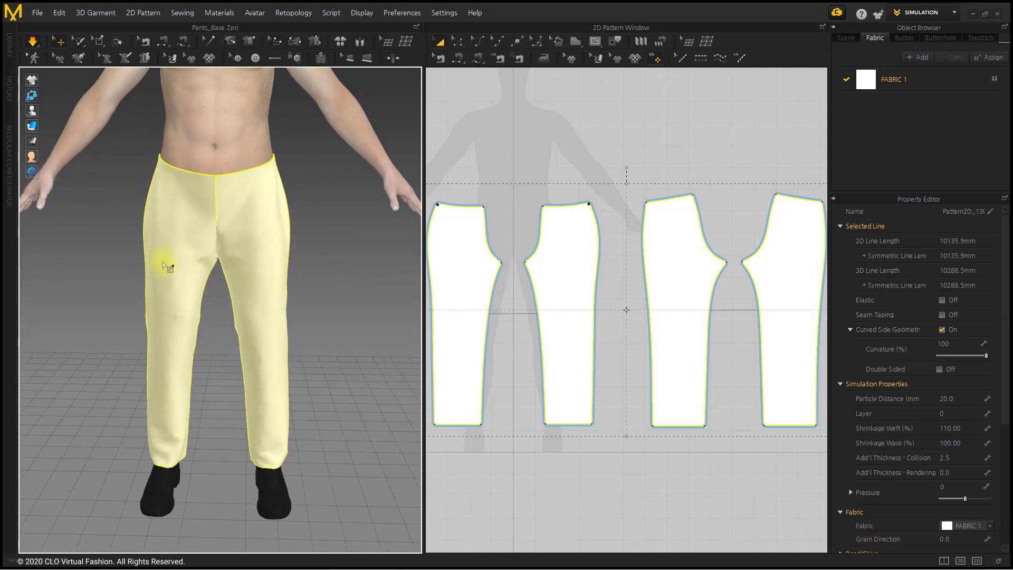
Set the Shrinkage Weft of all selected panels to 100% and clear the pattern selection.
{"action": "left_click", "coordinate": [954, 429]}
{"action": "type", "text": "11"}
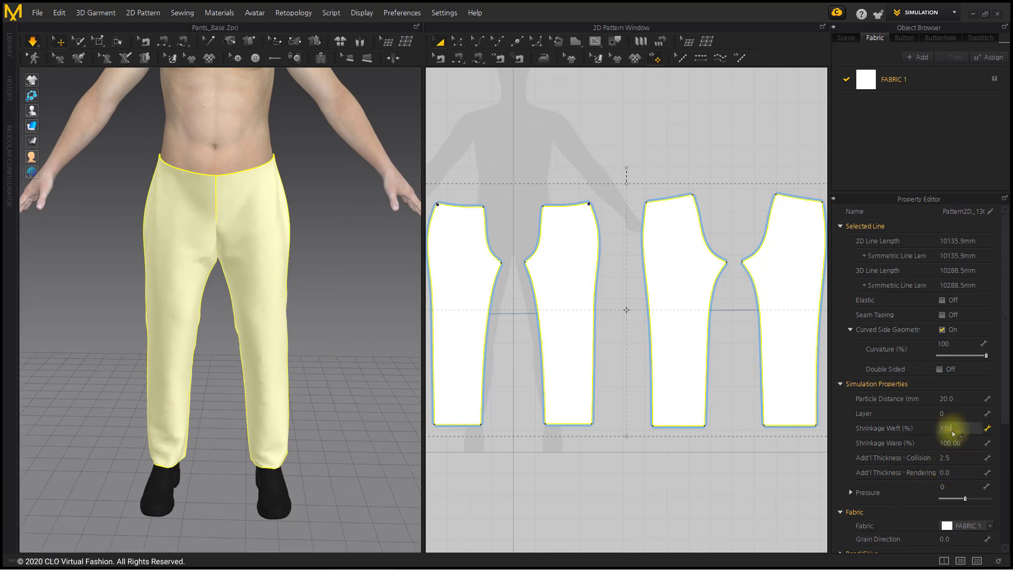
{"action": "type", "text": "0"}
{"action": "key", "text": "BackSpace"}
{"action": "key", "text": "BackSpace"}
{"action": "type", "text": "00"}
{"action": "key", "text": "Return"}
{"action": "left_click", "coordinate": [367, 338]}
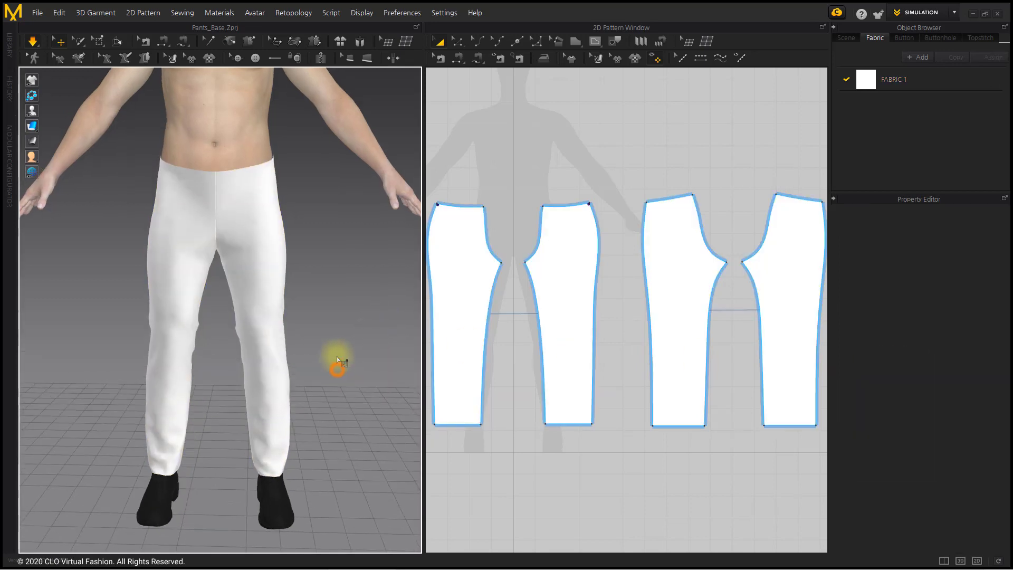
Select all the tacks at the waist corners and delete them, with the simulation stopped.
{"action": "left_click", "coordinate": [208, 40]}
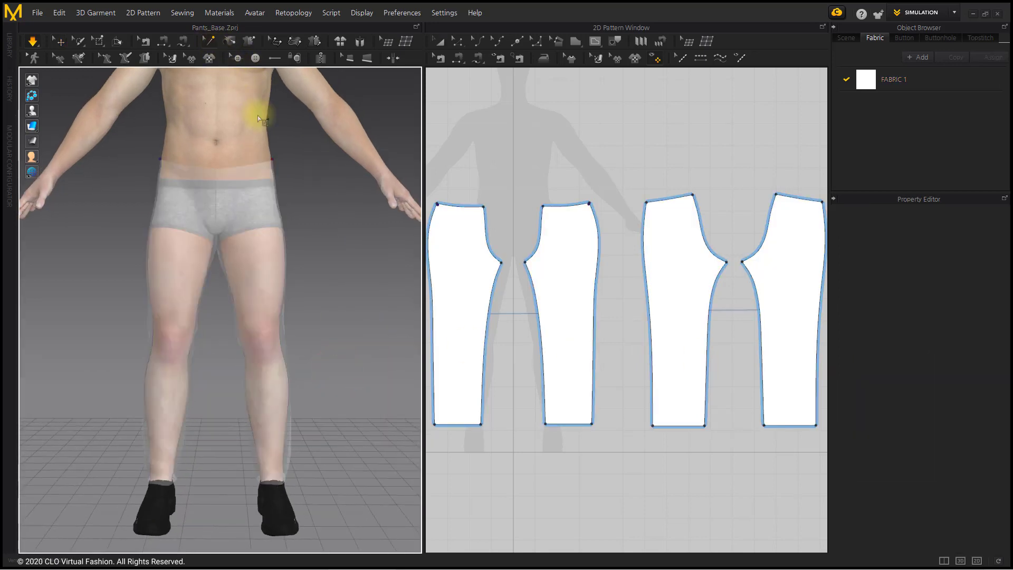
{"action": "key", "text": "ctrl+a"}
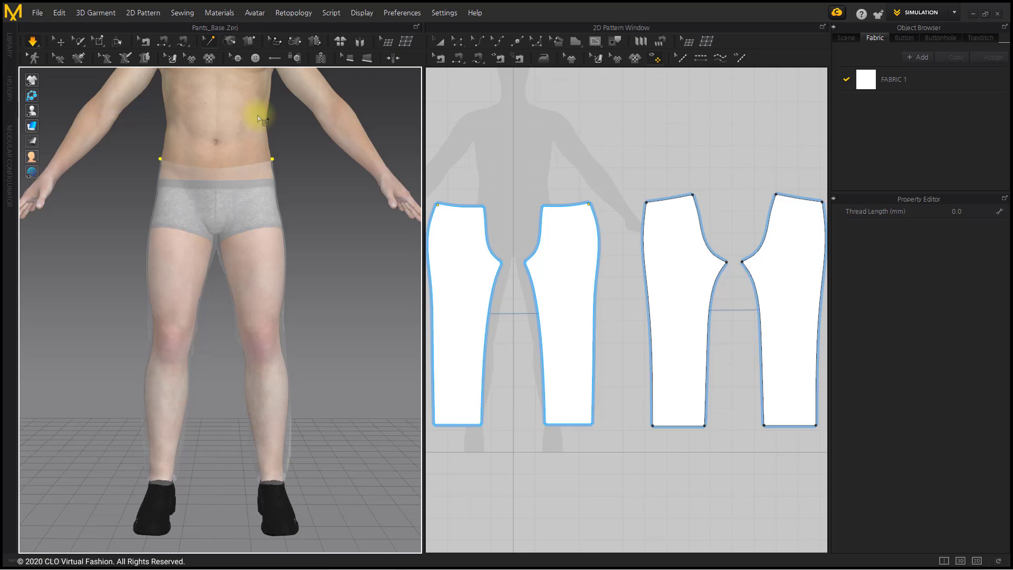
{"action": "left_click", "coordinate": [60, 42]}
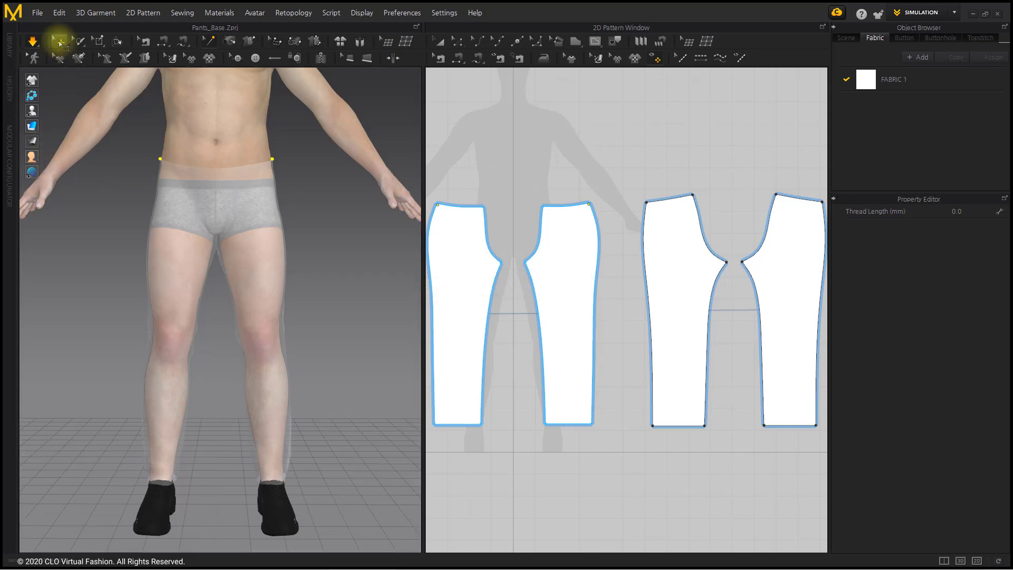
{"action": "left_click", "coordinate": [314, 216]}
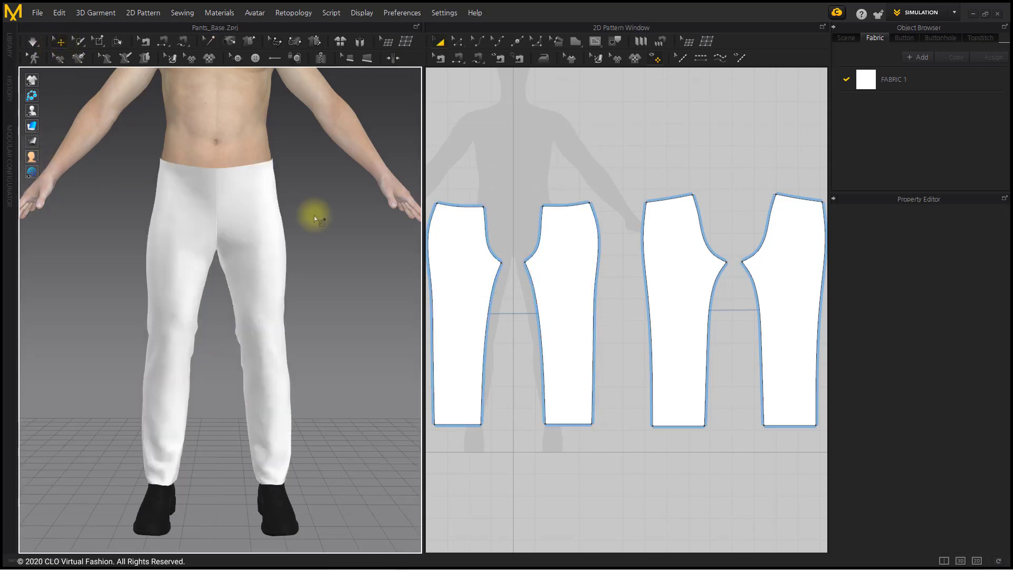